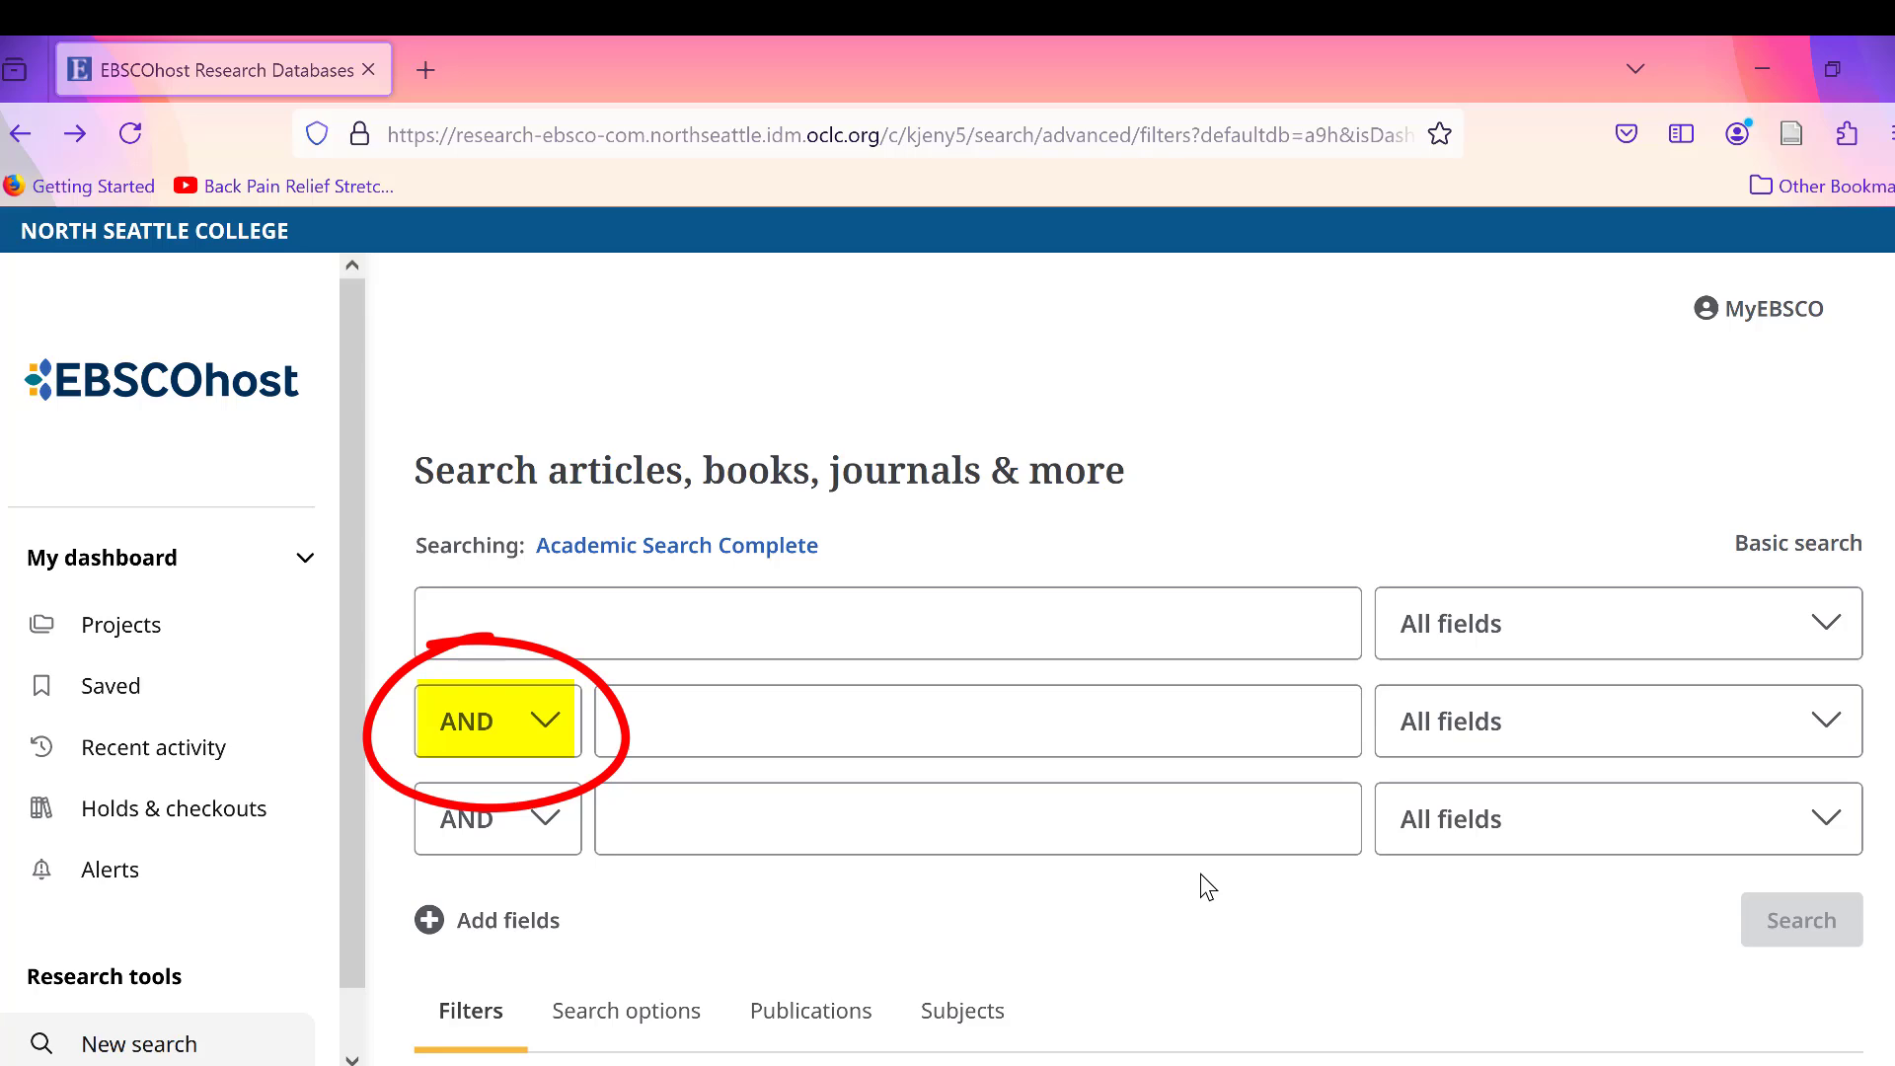
Step: Enter "AI" as the first search term and combine it using OR with "artificial intelligence" as the second term
click(544, 739)
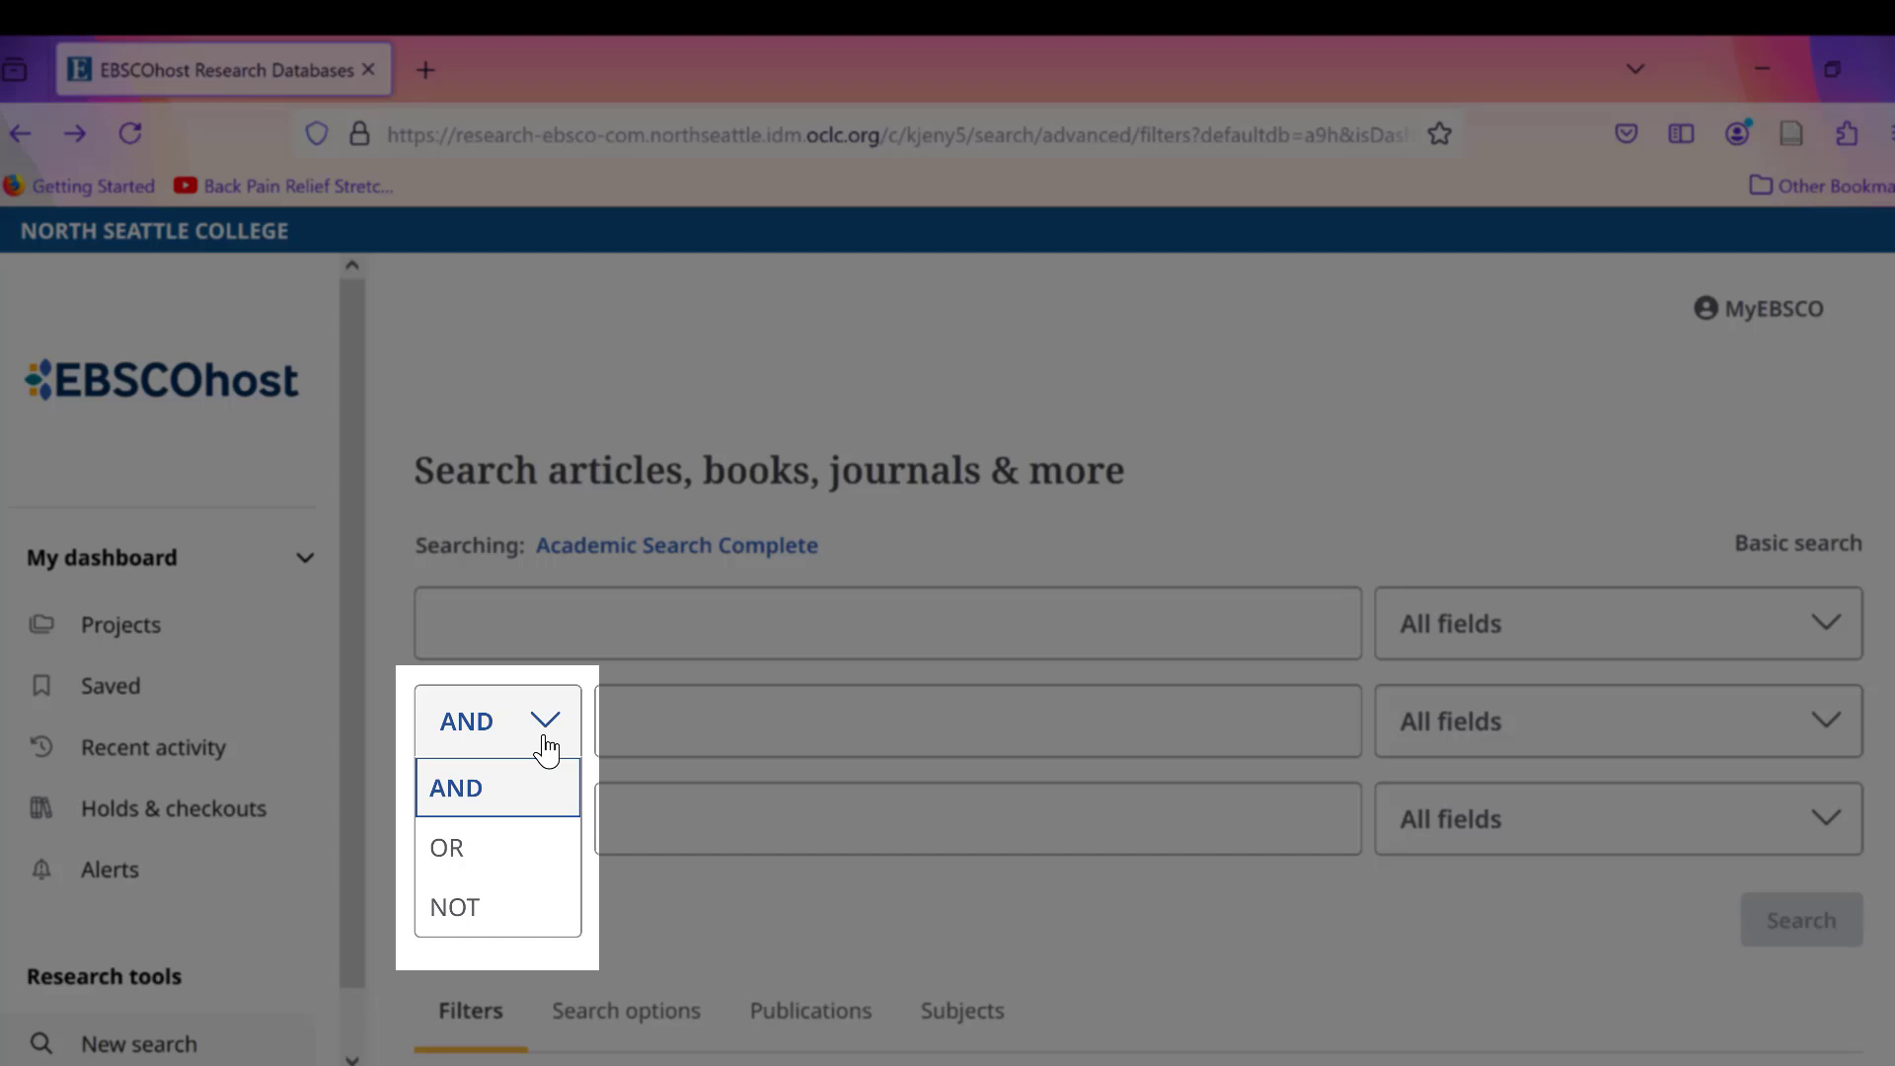
click(546, 750)
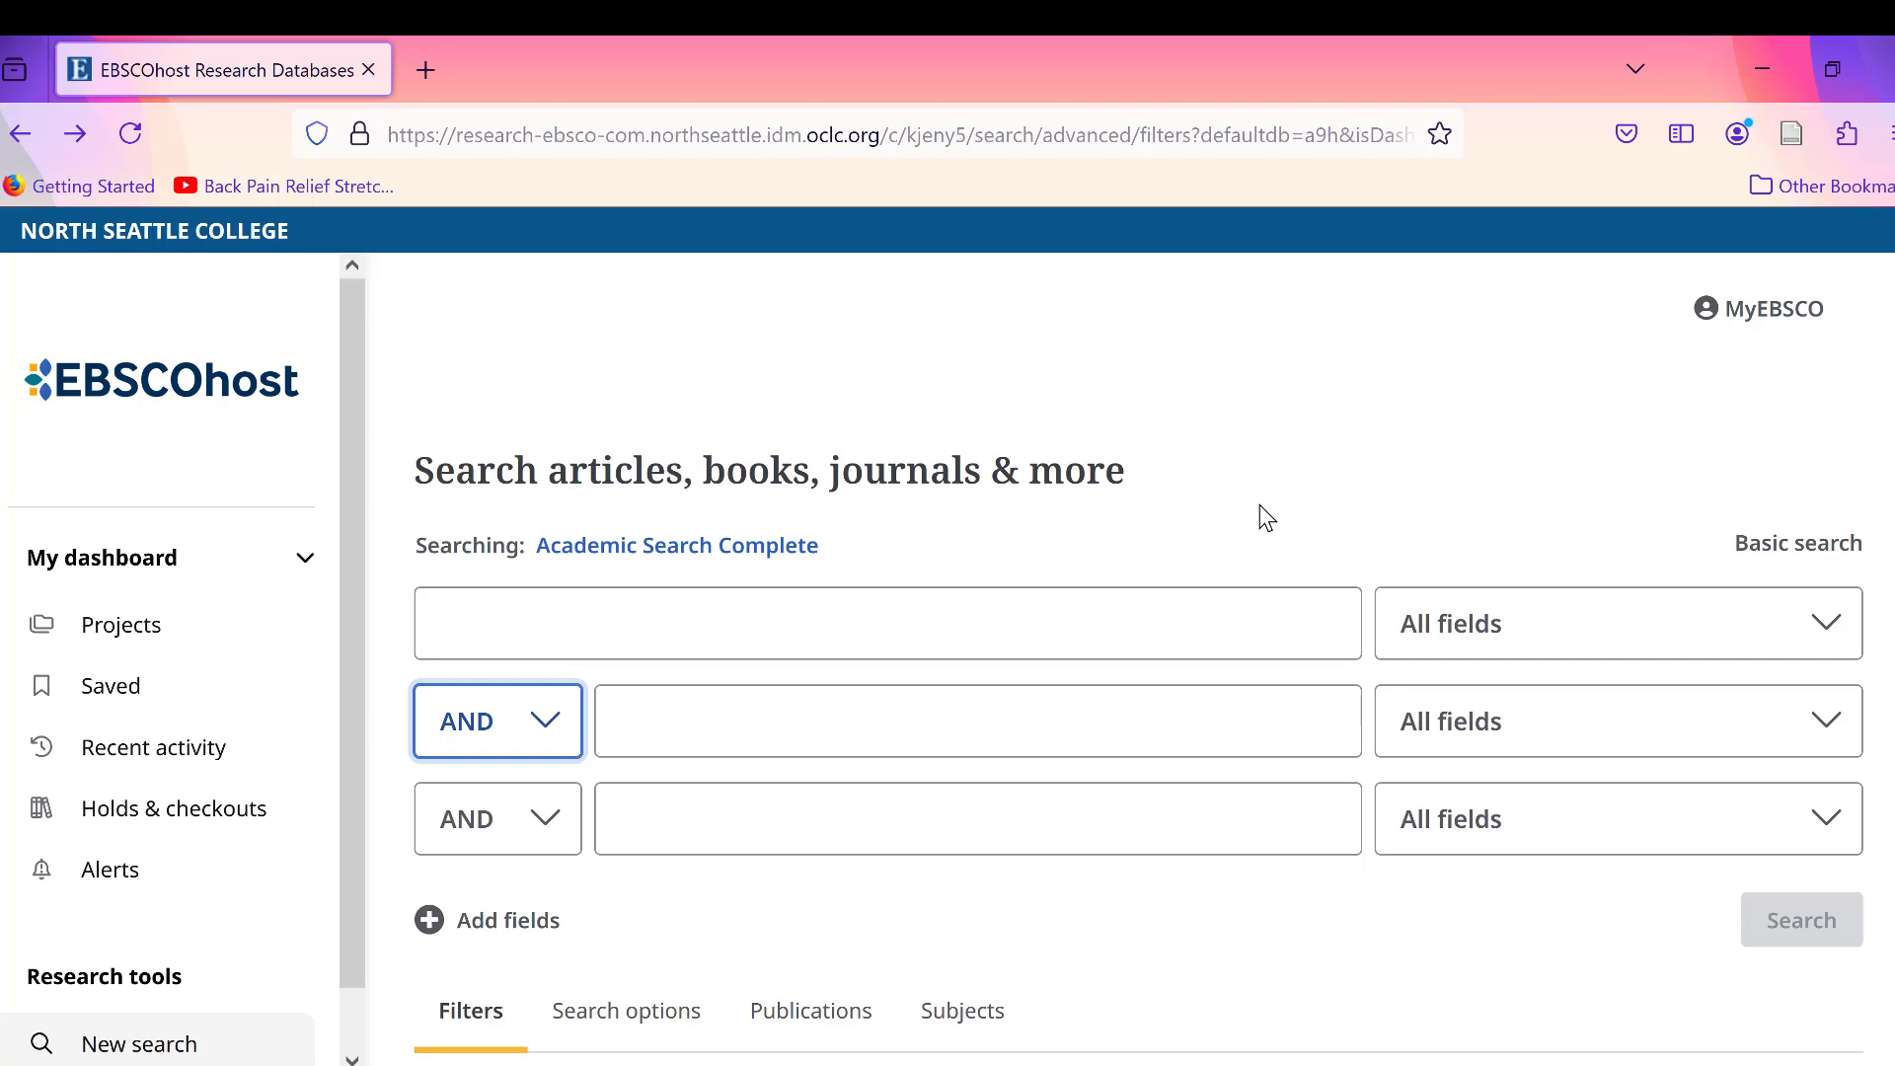
click(1172, 622)
text(AI)
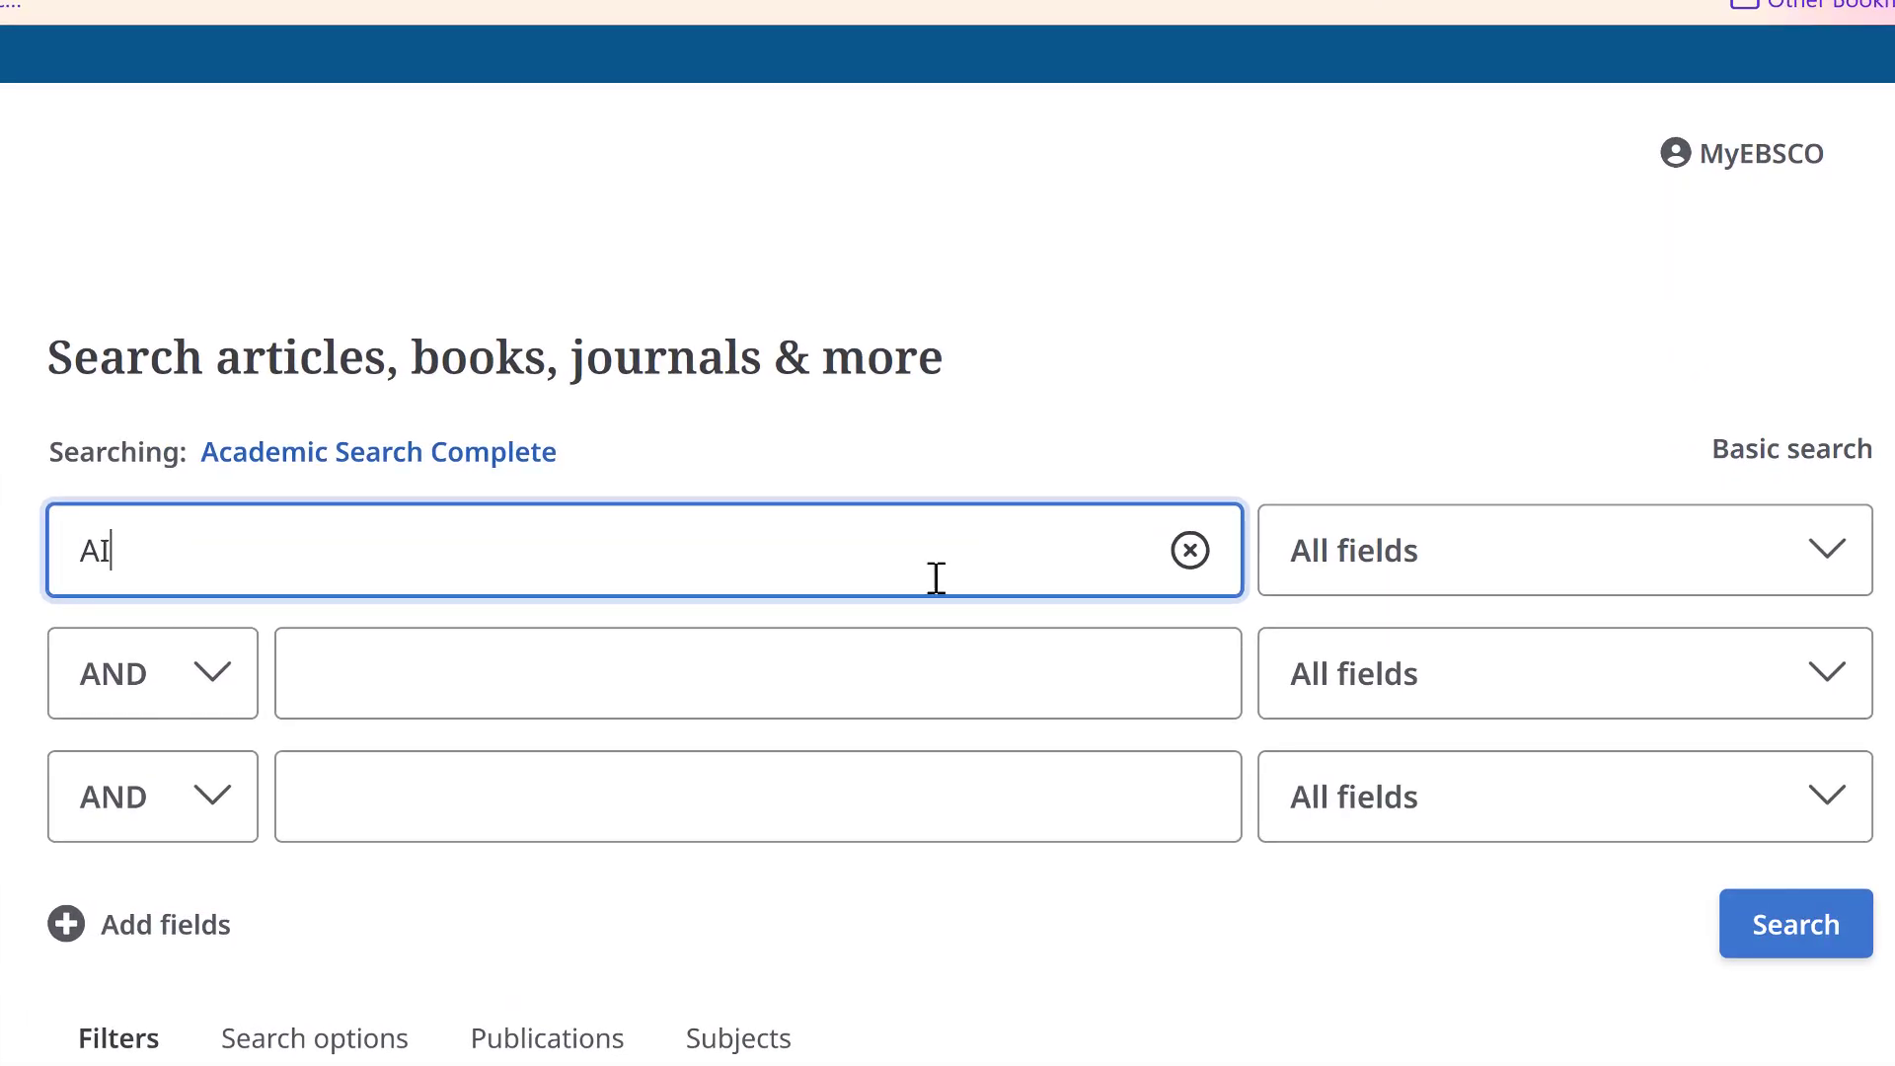
click(244, 705)
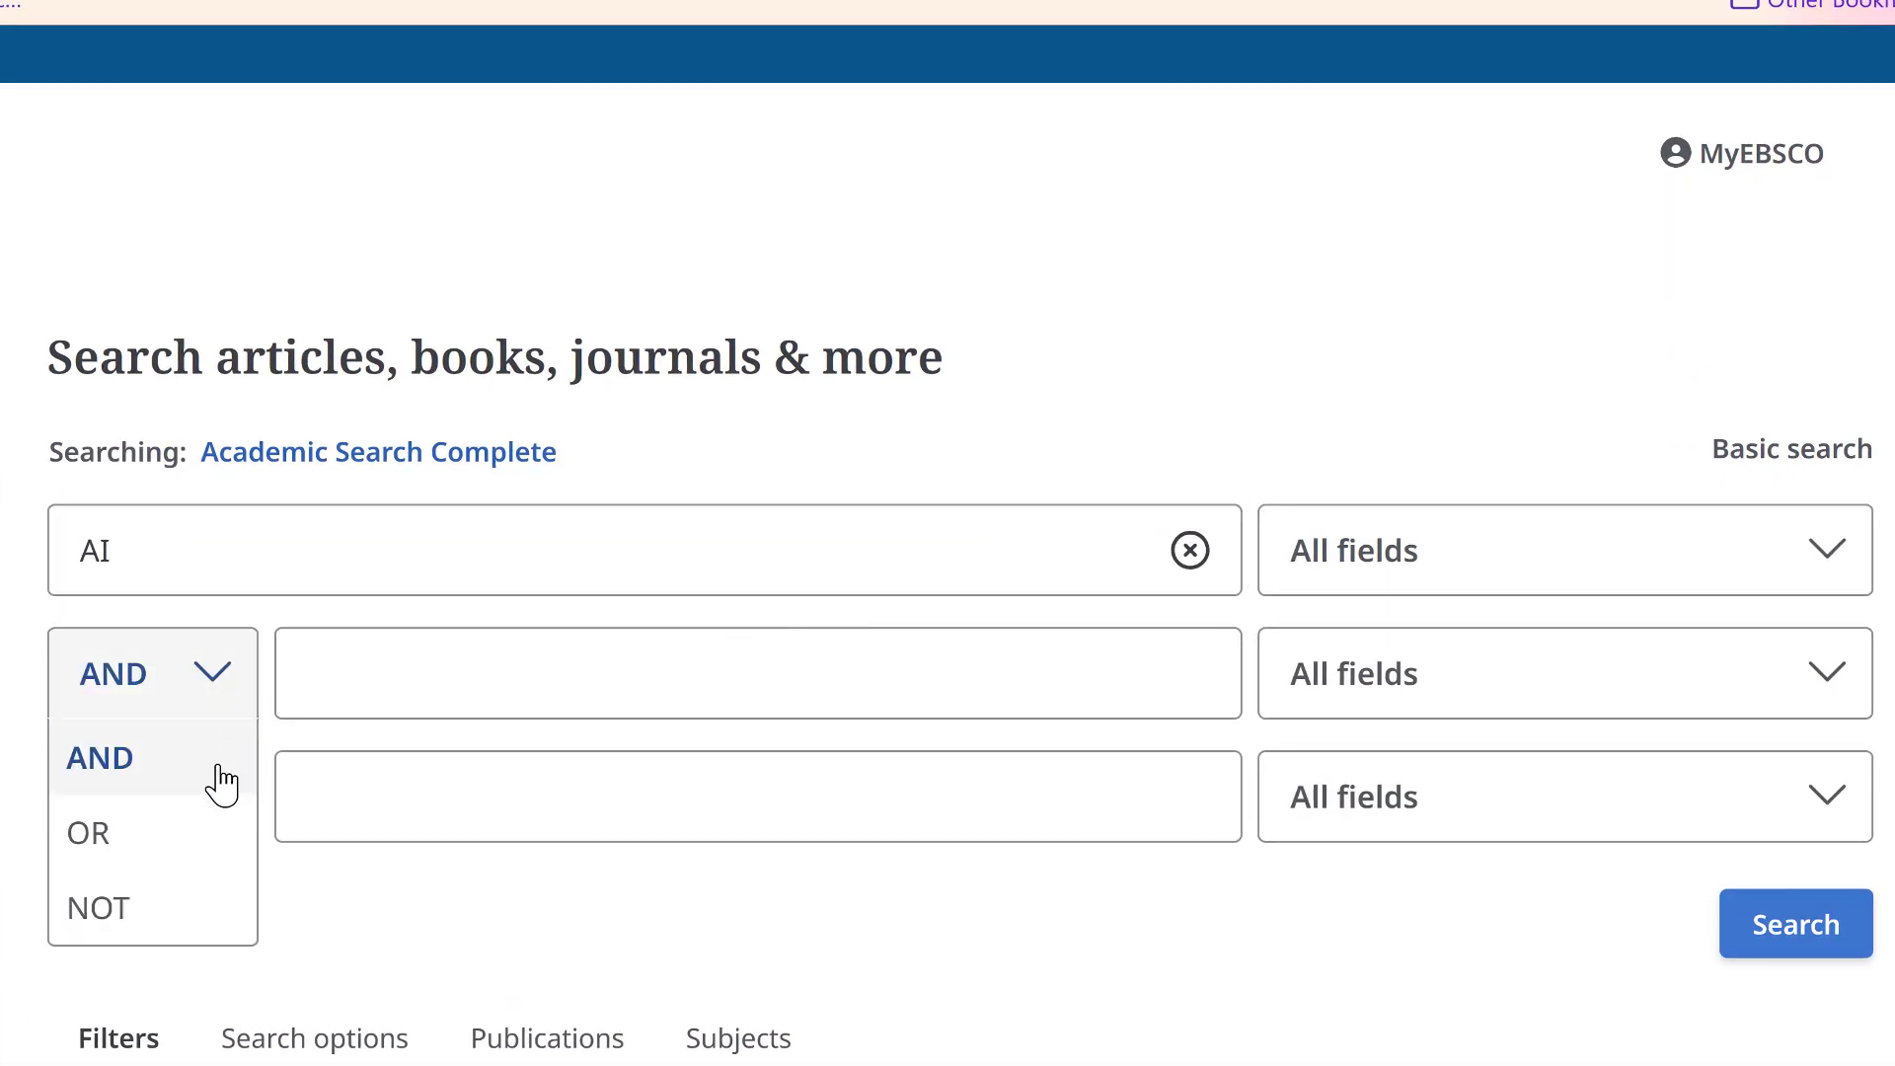
click(214, 855)
click(427, 689)
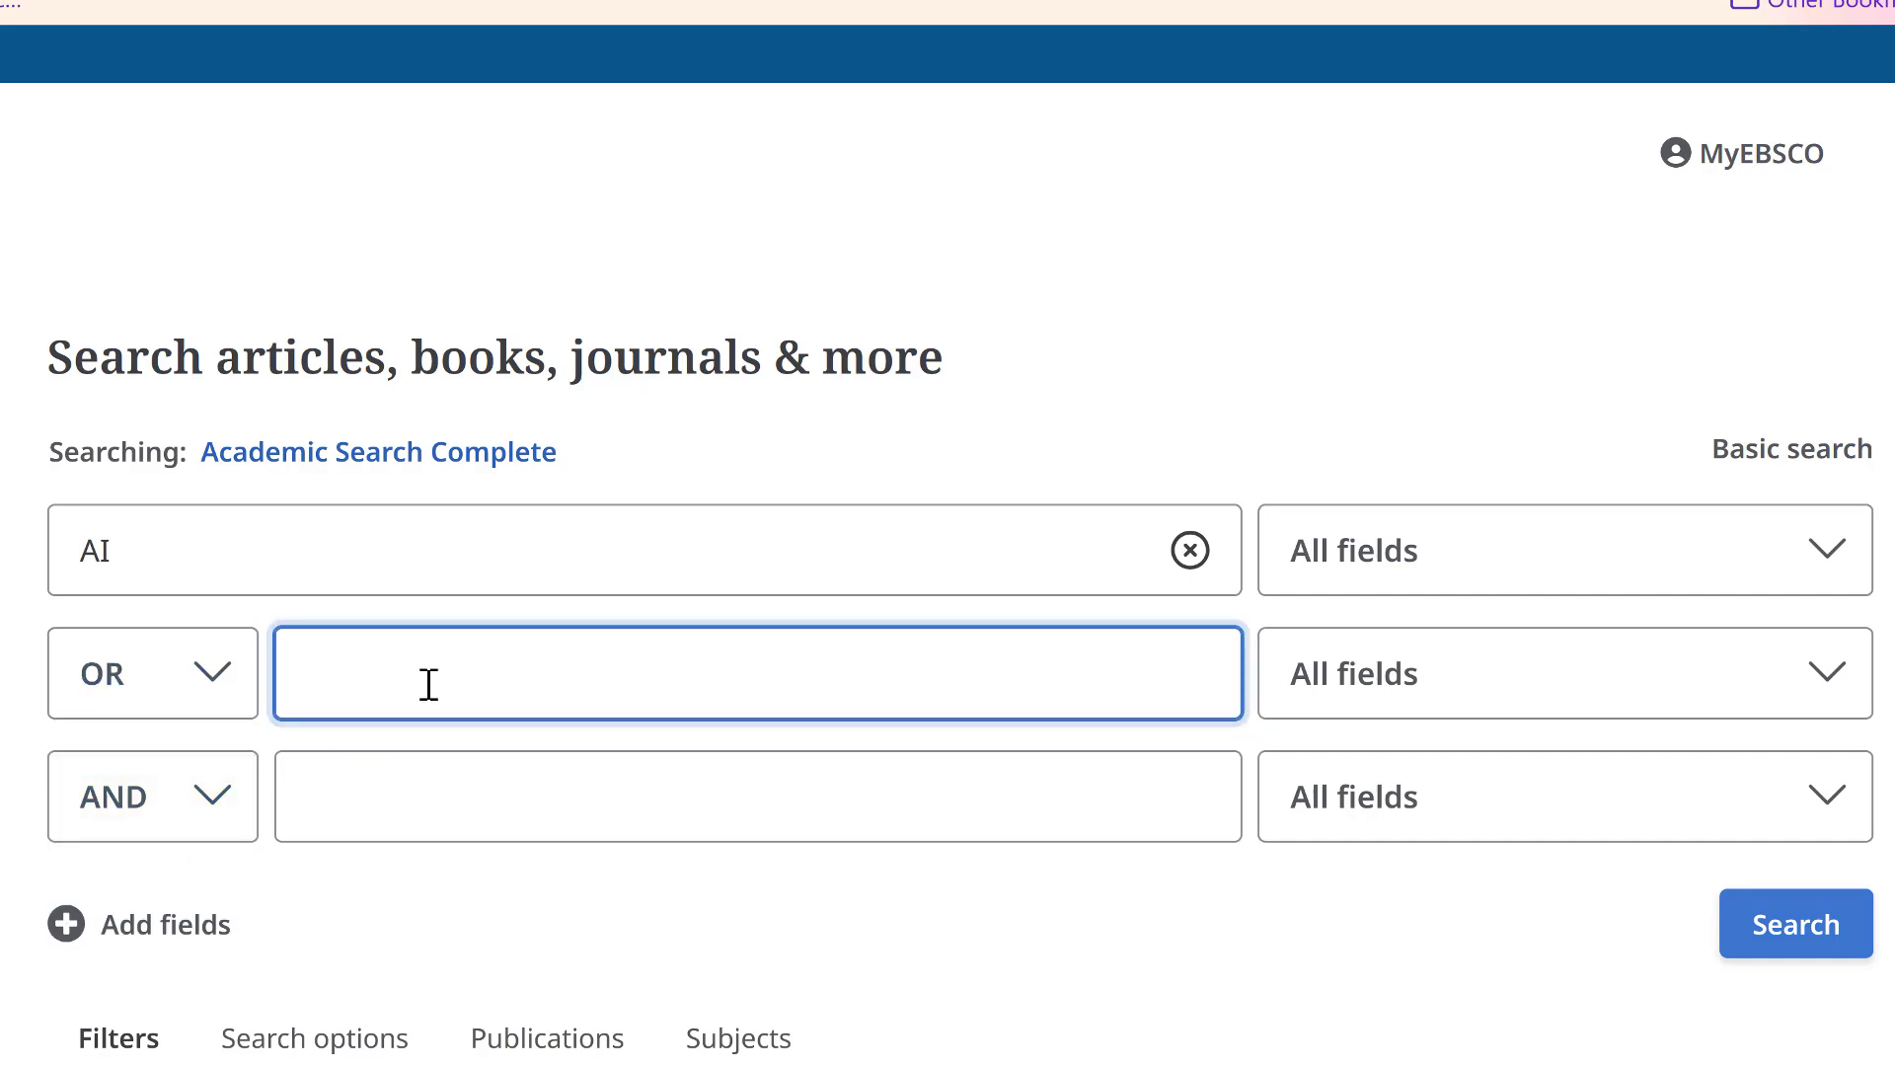
text(artificial)
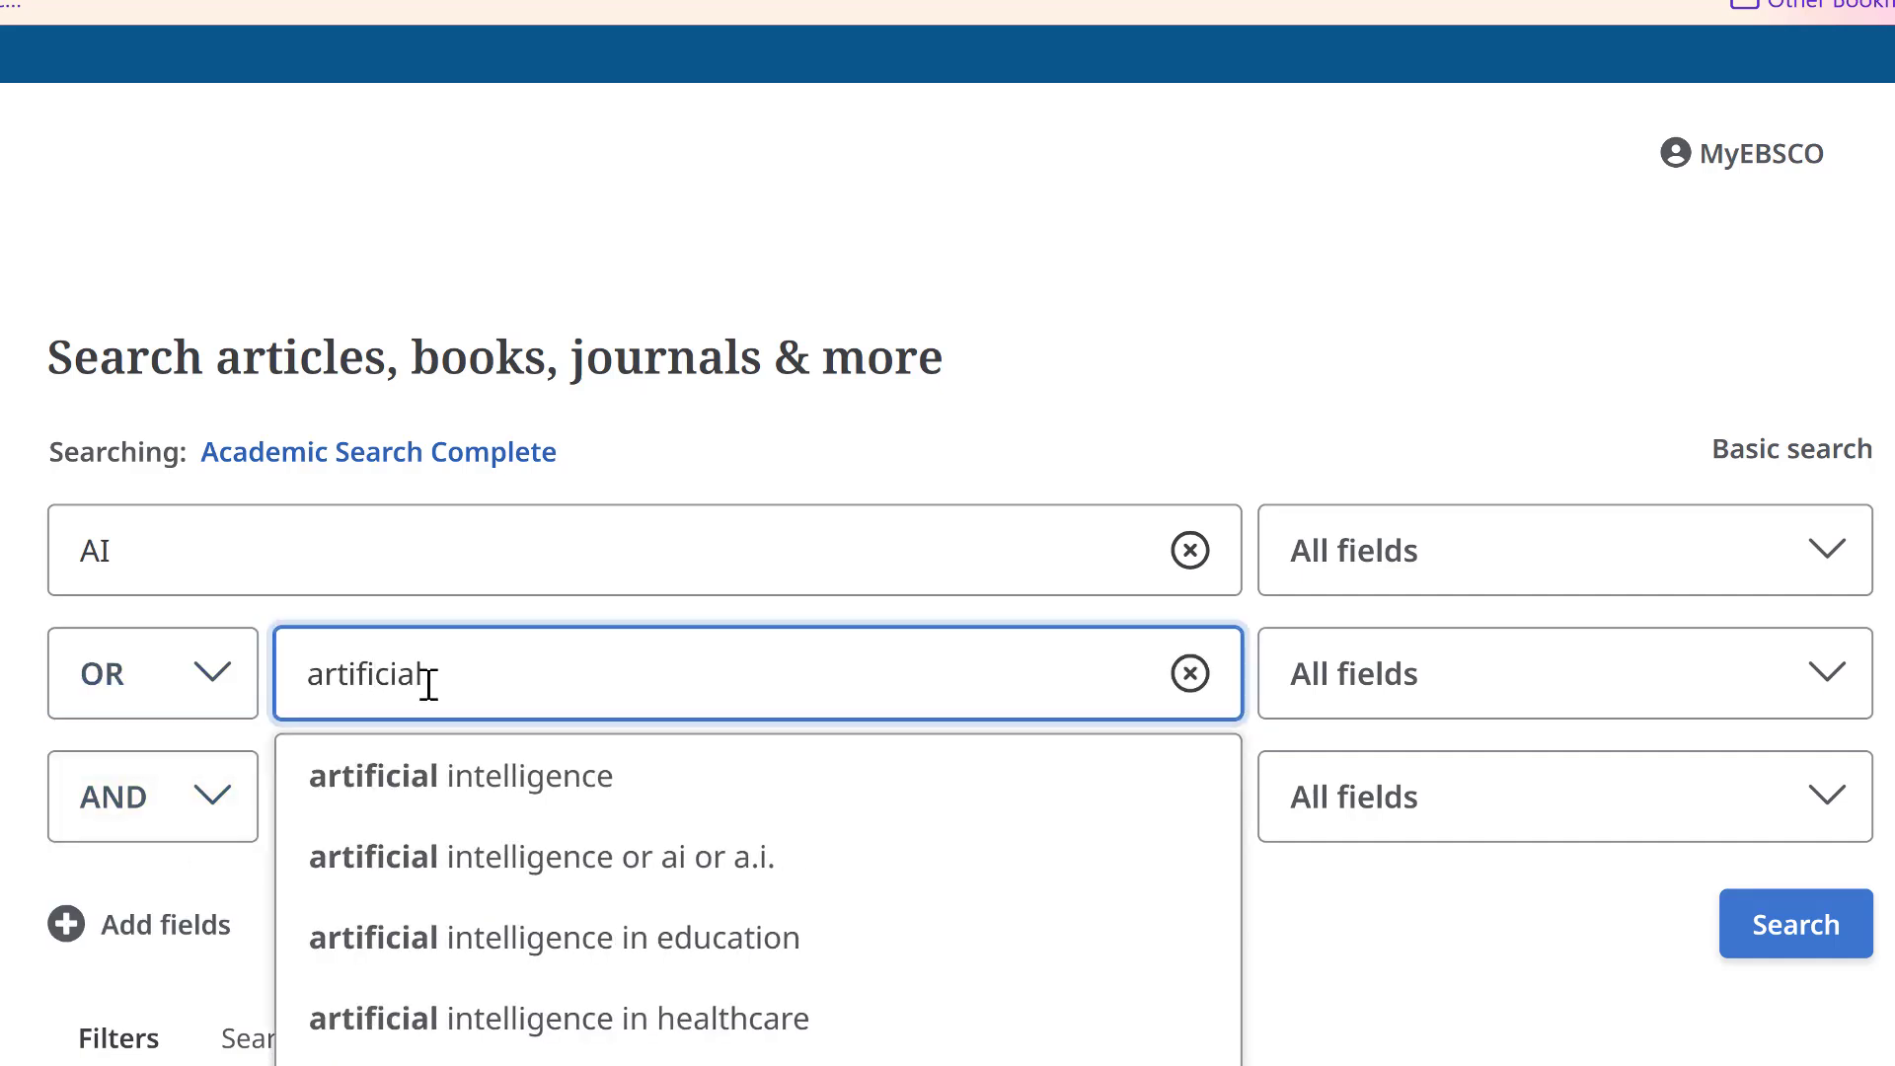
click(423, 776)
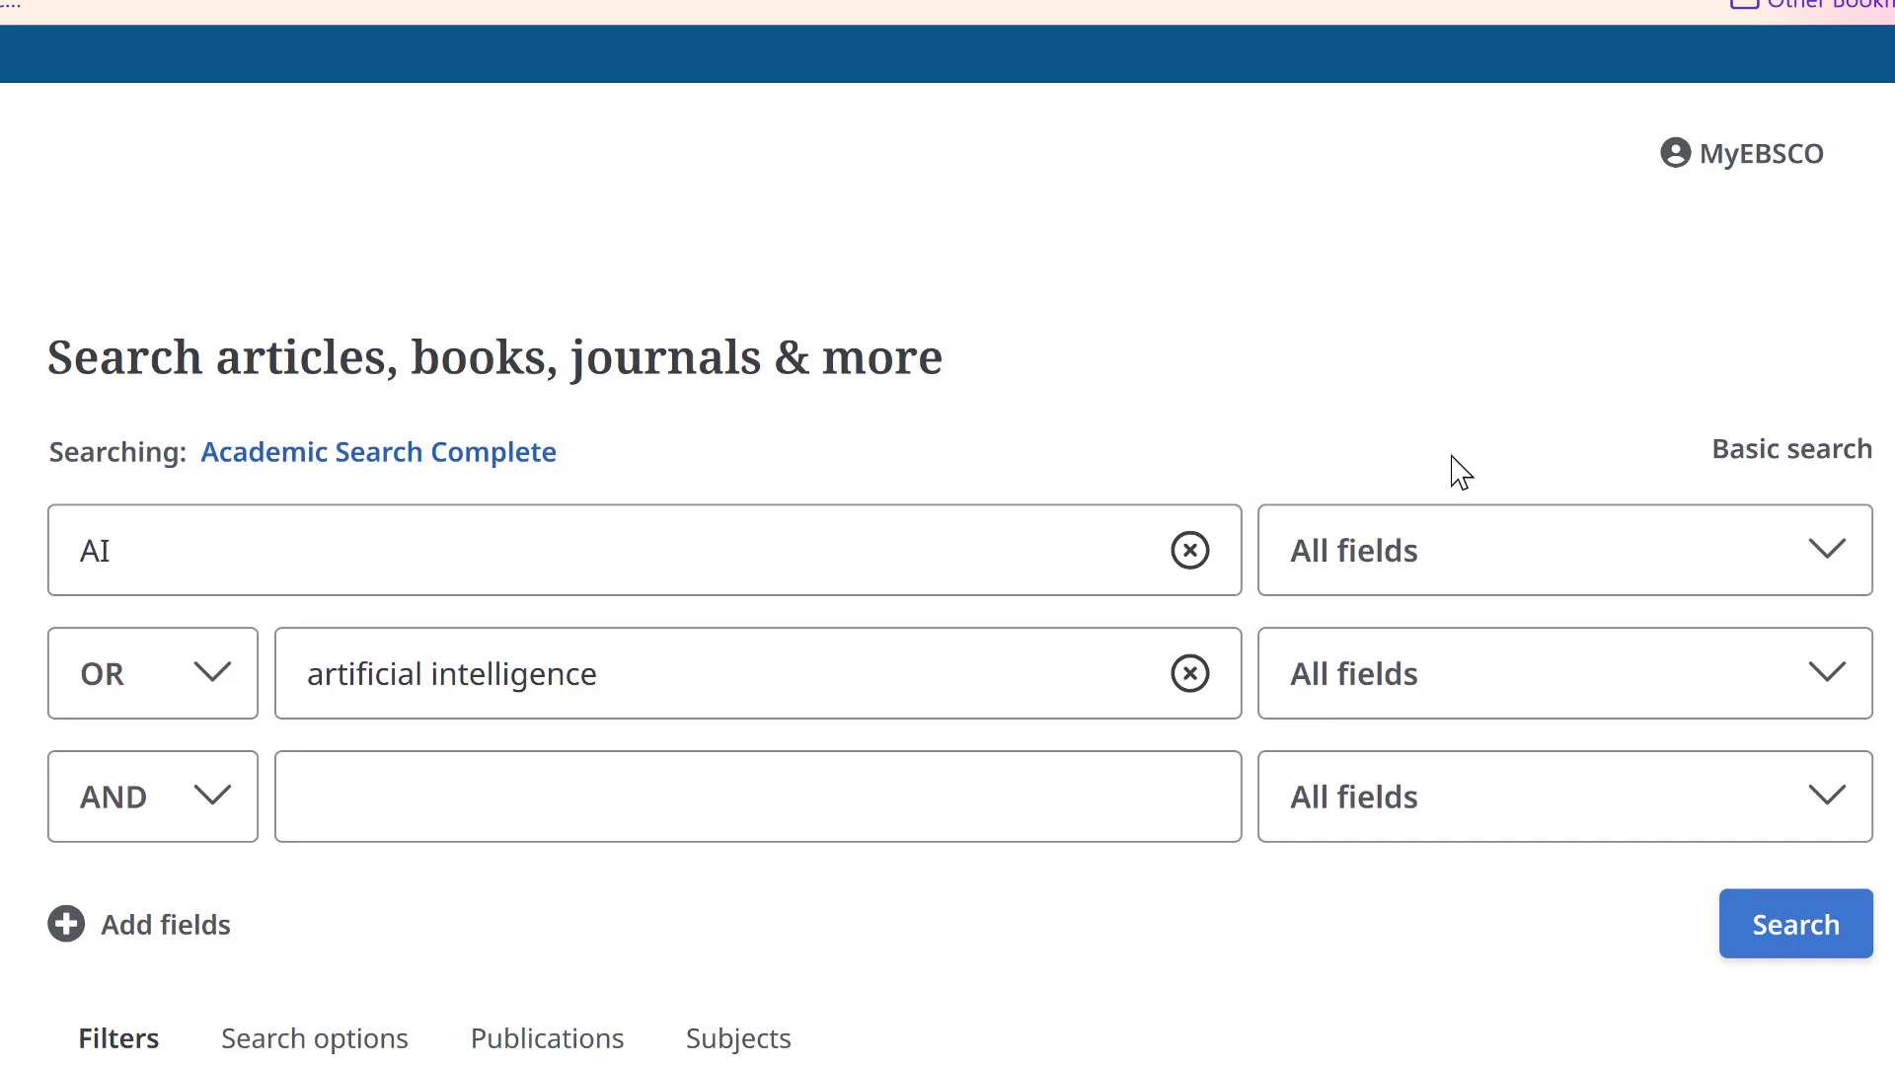
Step: Restrict both search terms to the Title - TI field, run the search and look through the results
click(1558, 555)
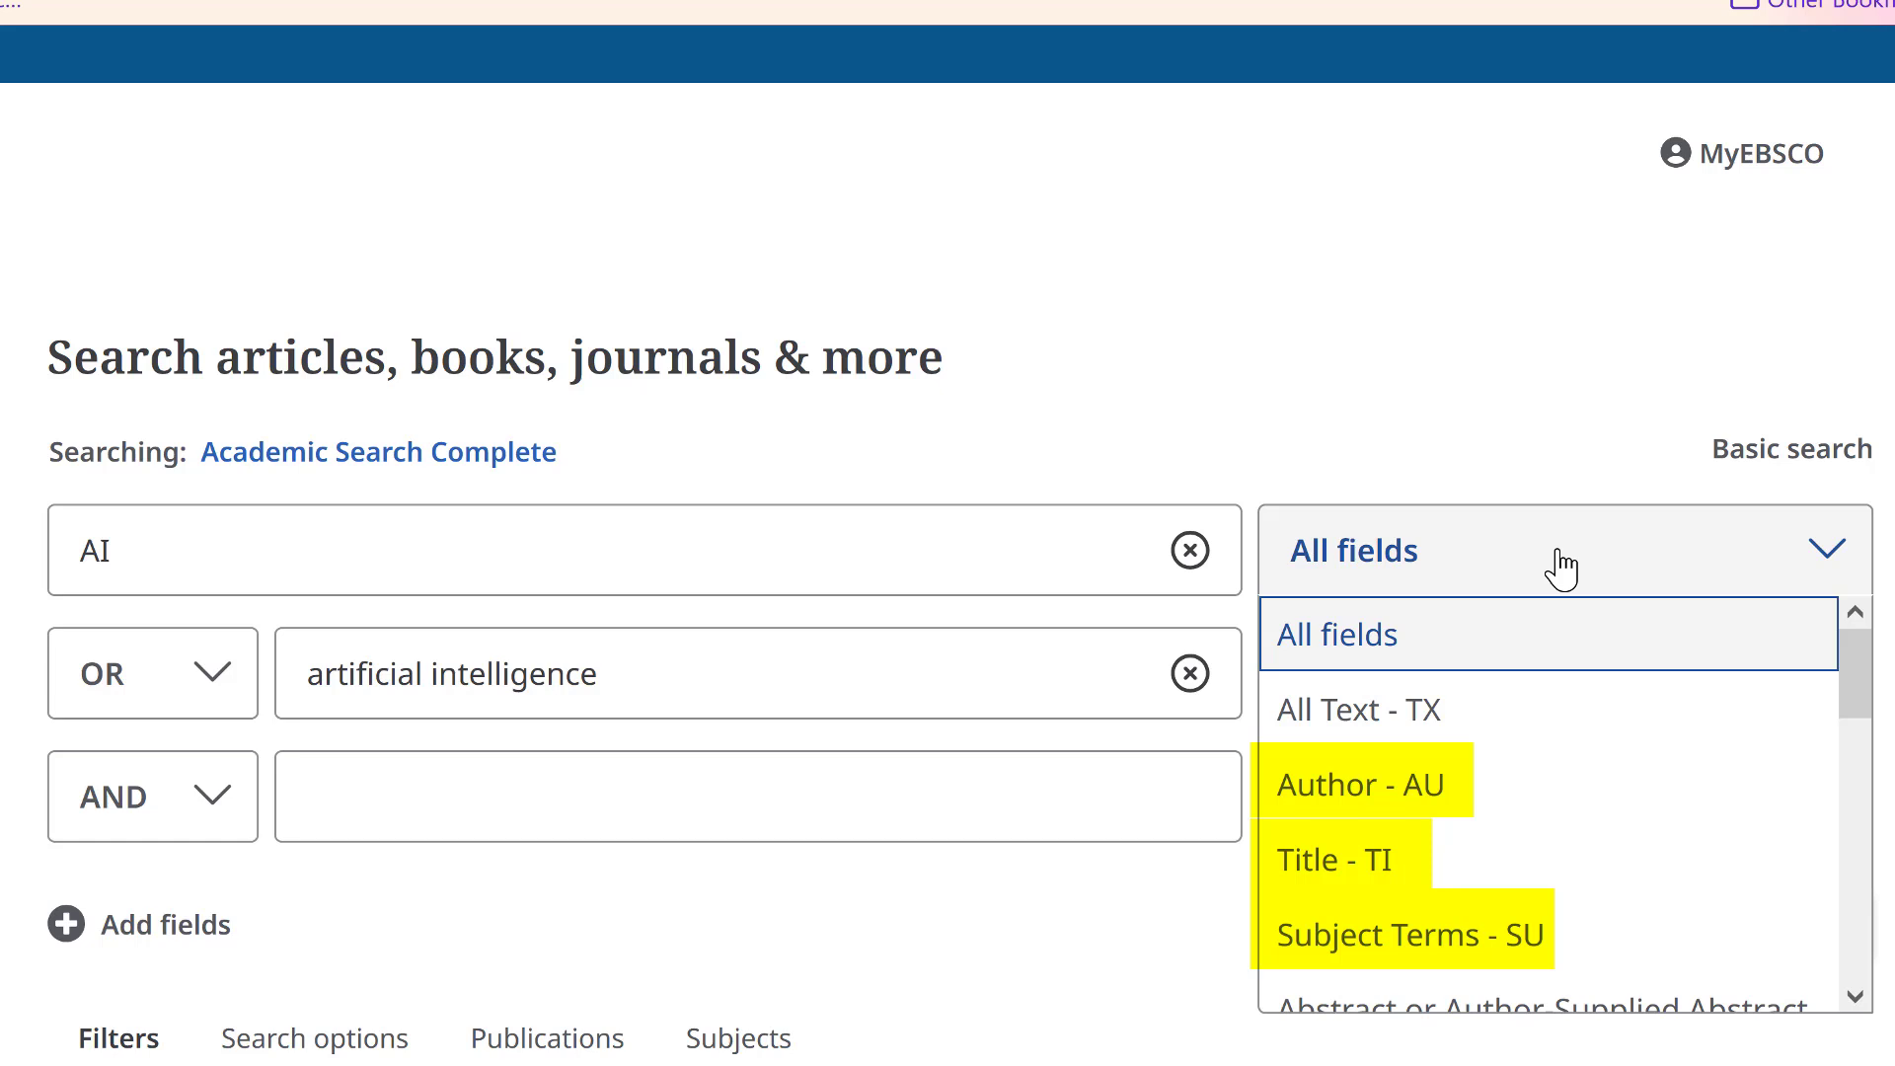
click(1246, 960)
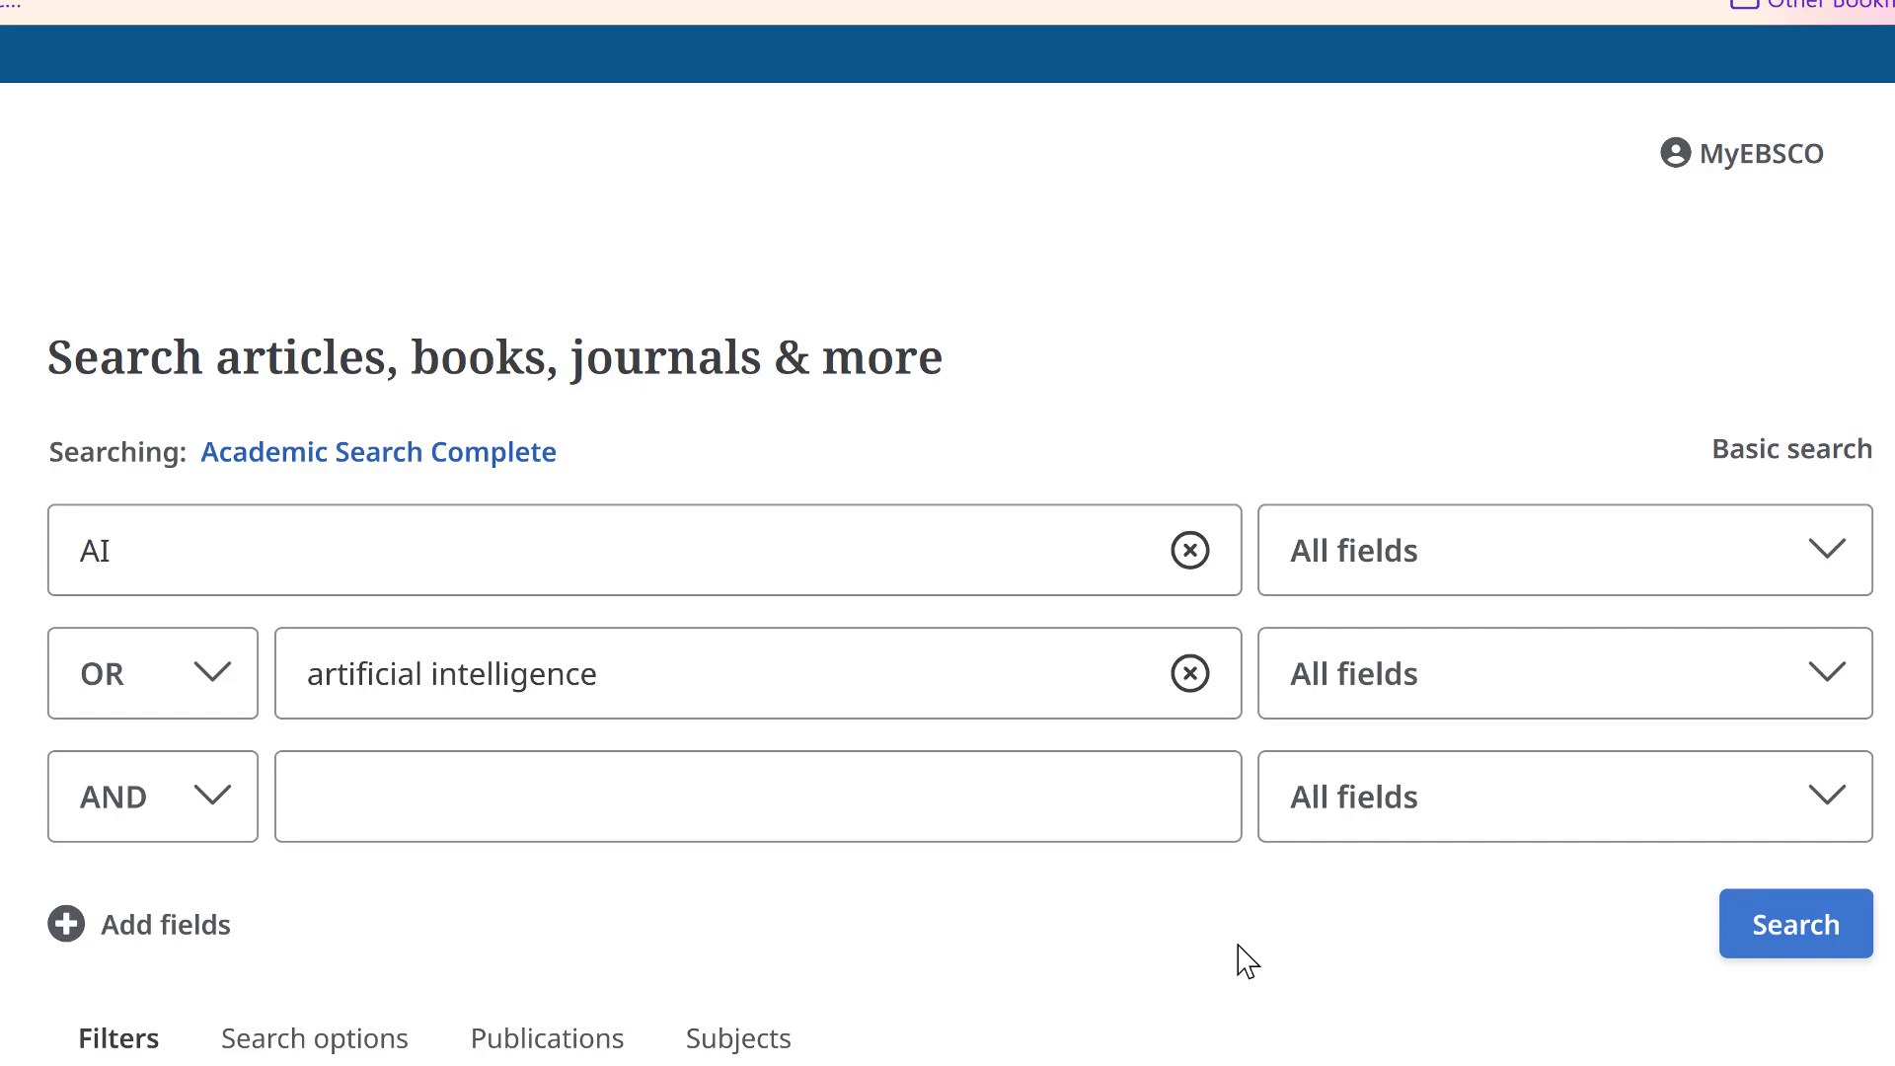
click(1510, 567)
click(1431, 866)
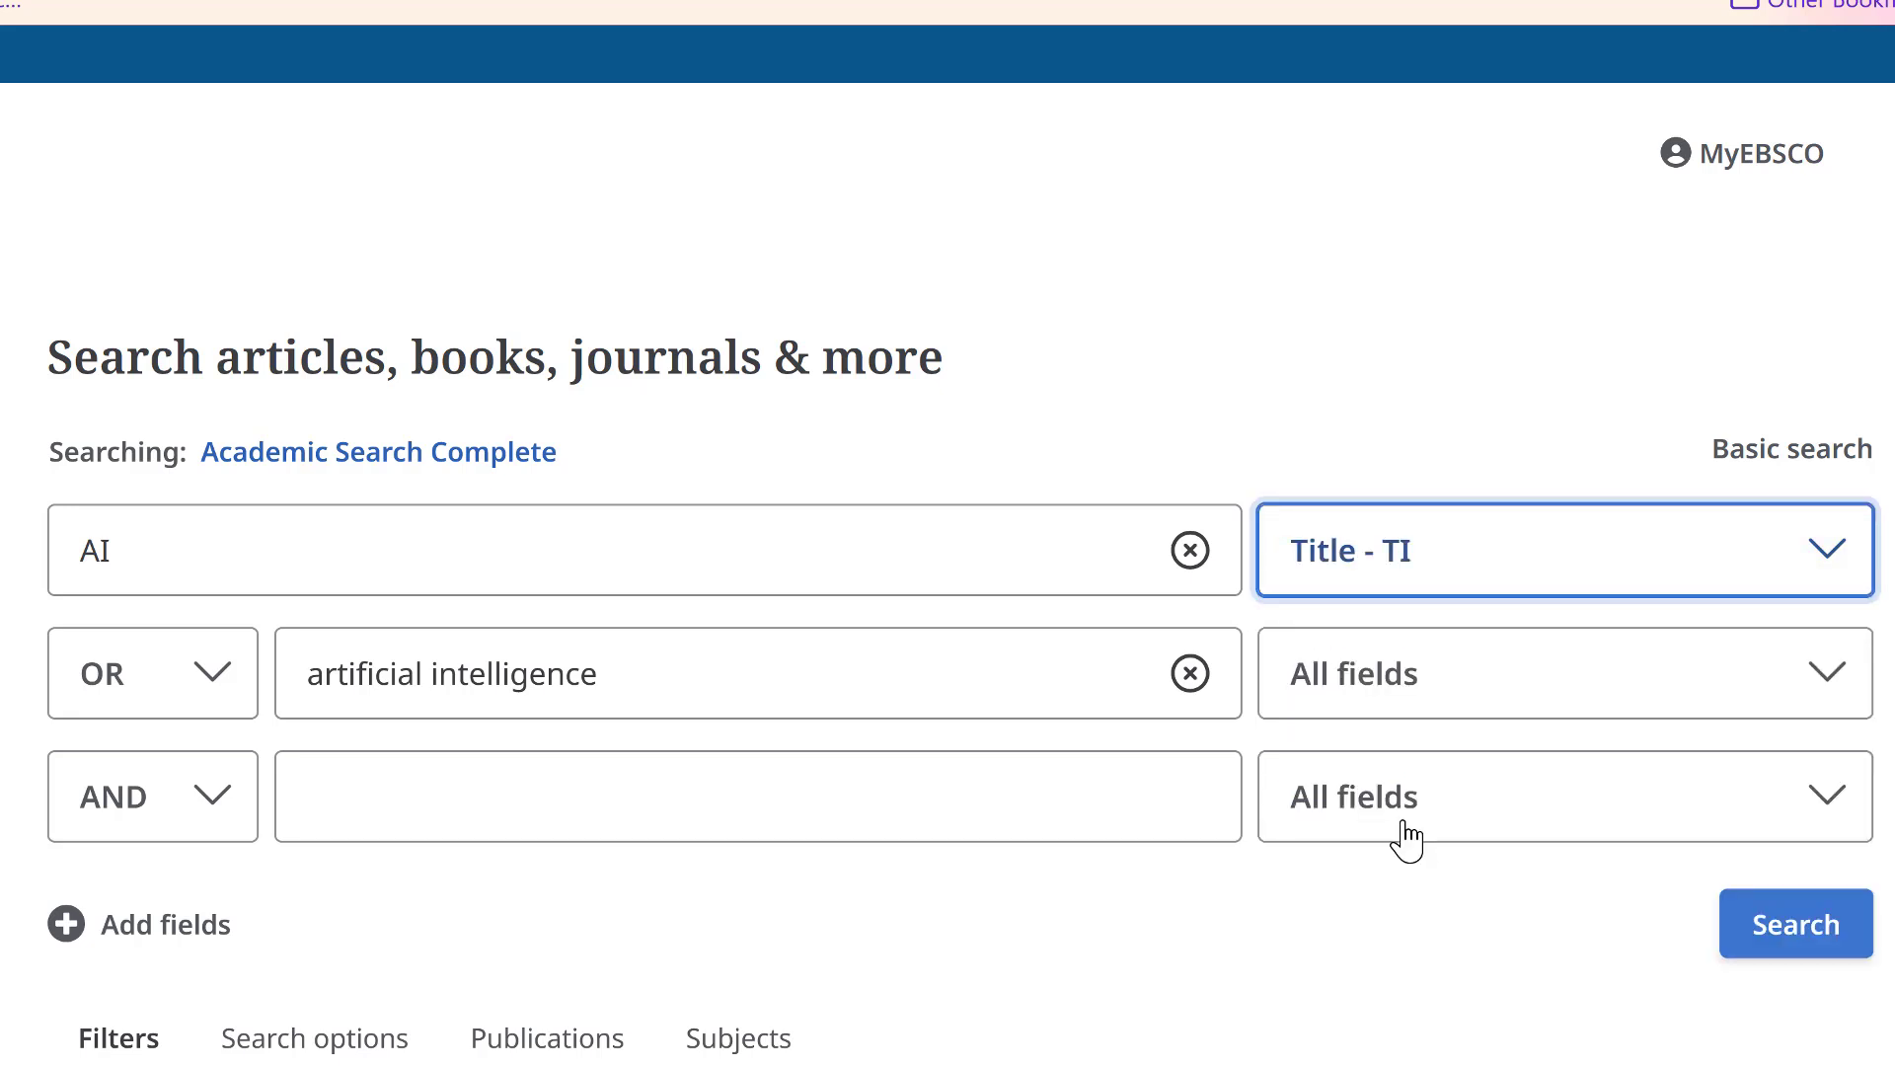
click(1411, 703)
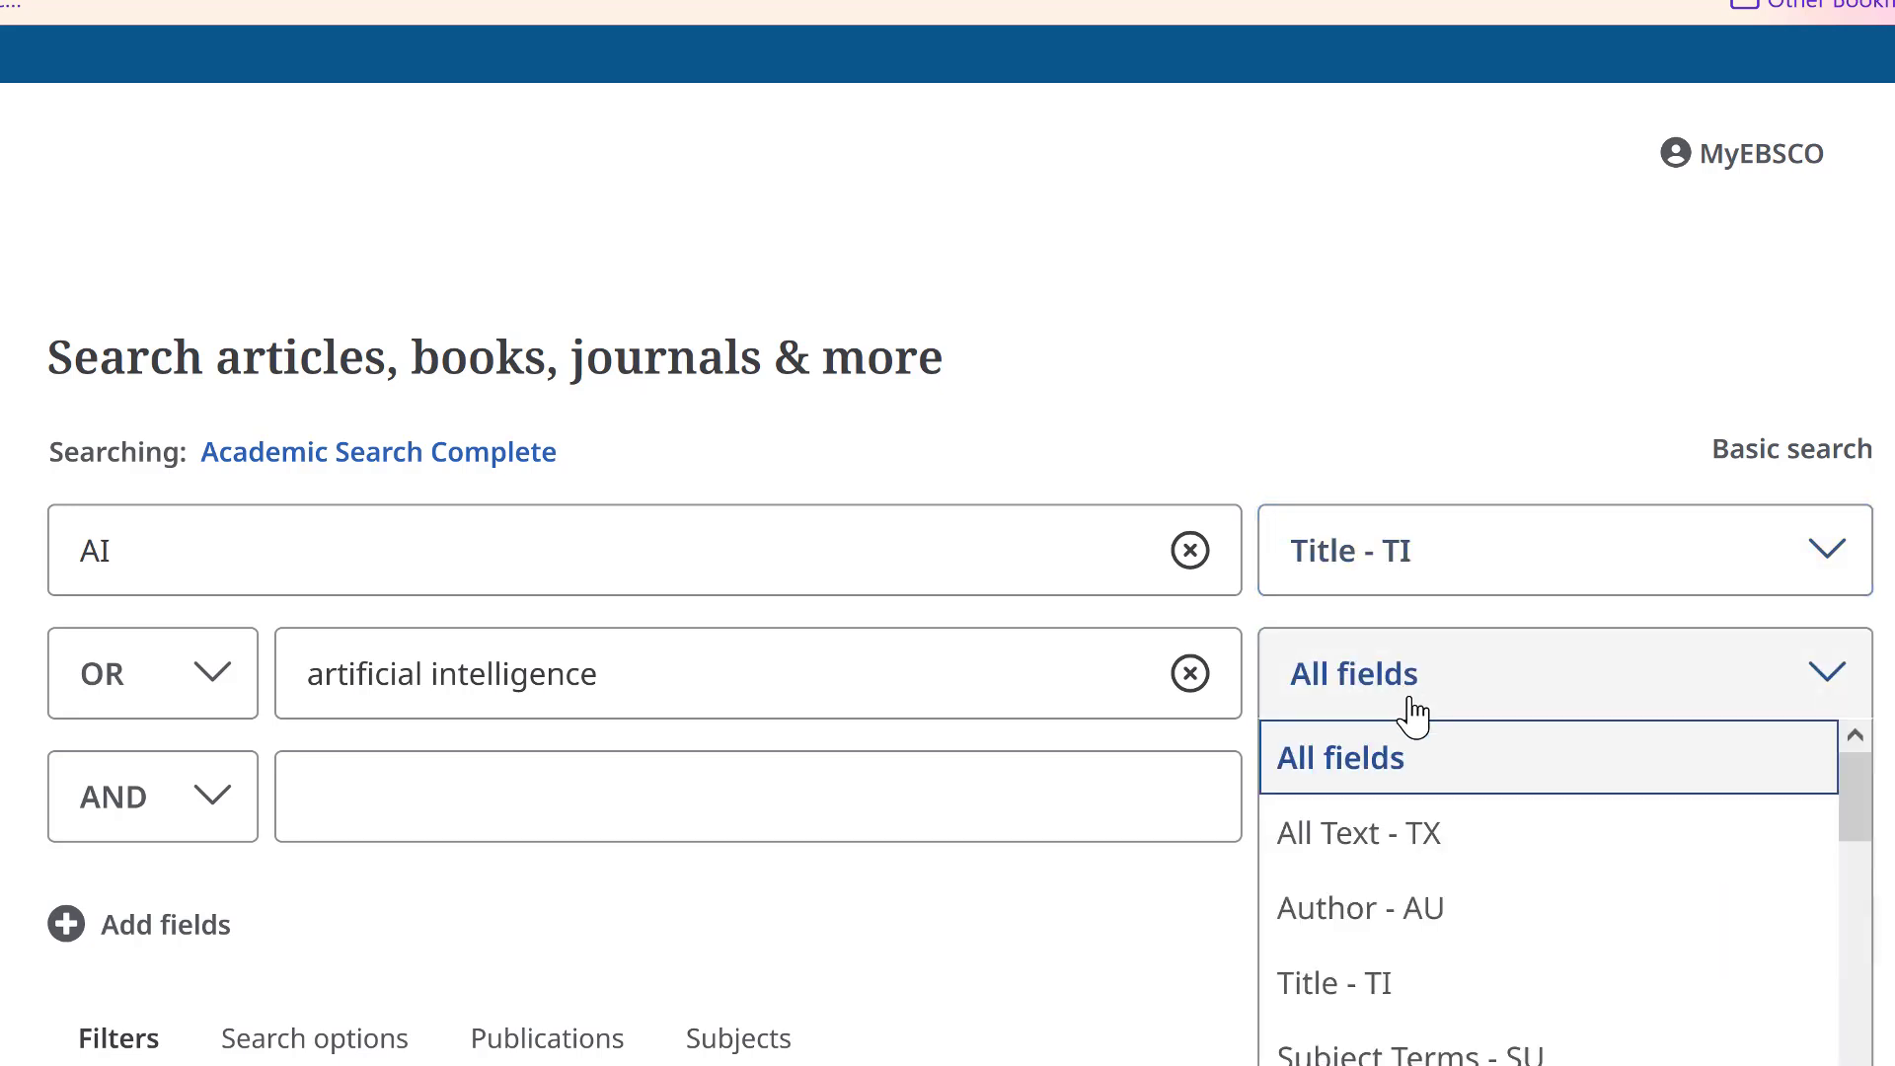
click(1382, 986)
click(1796, 925)
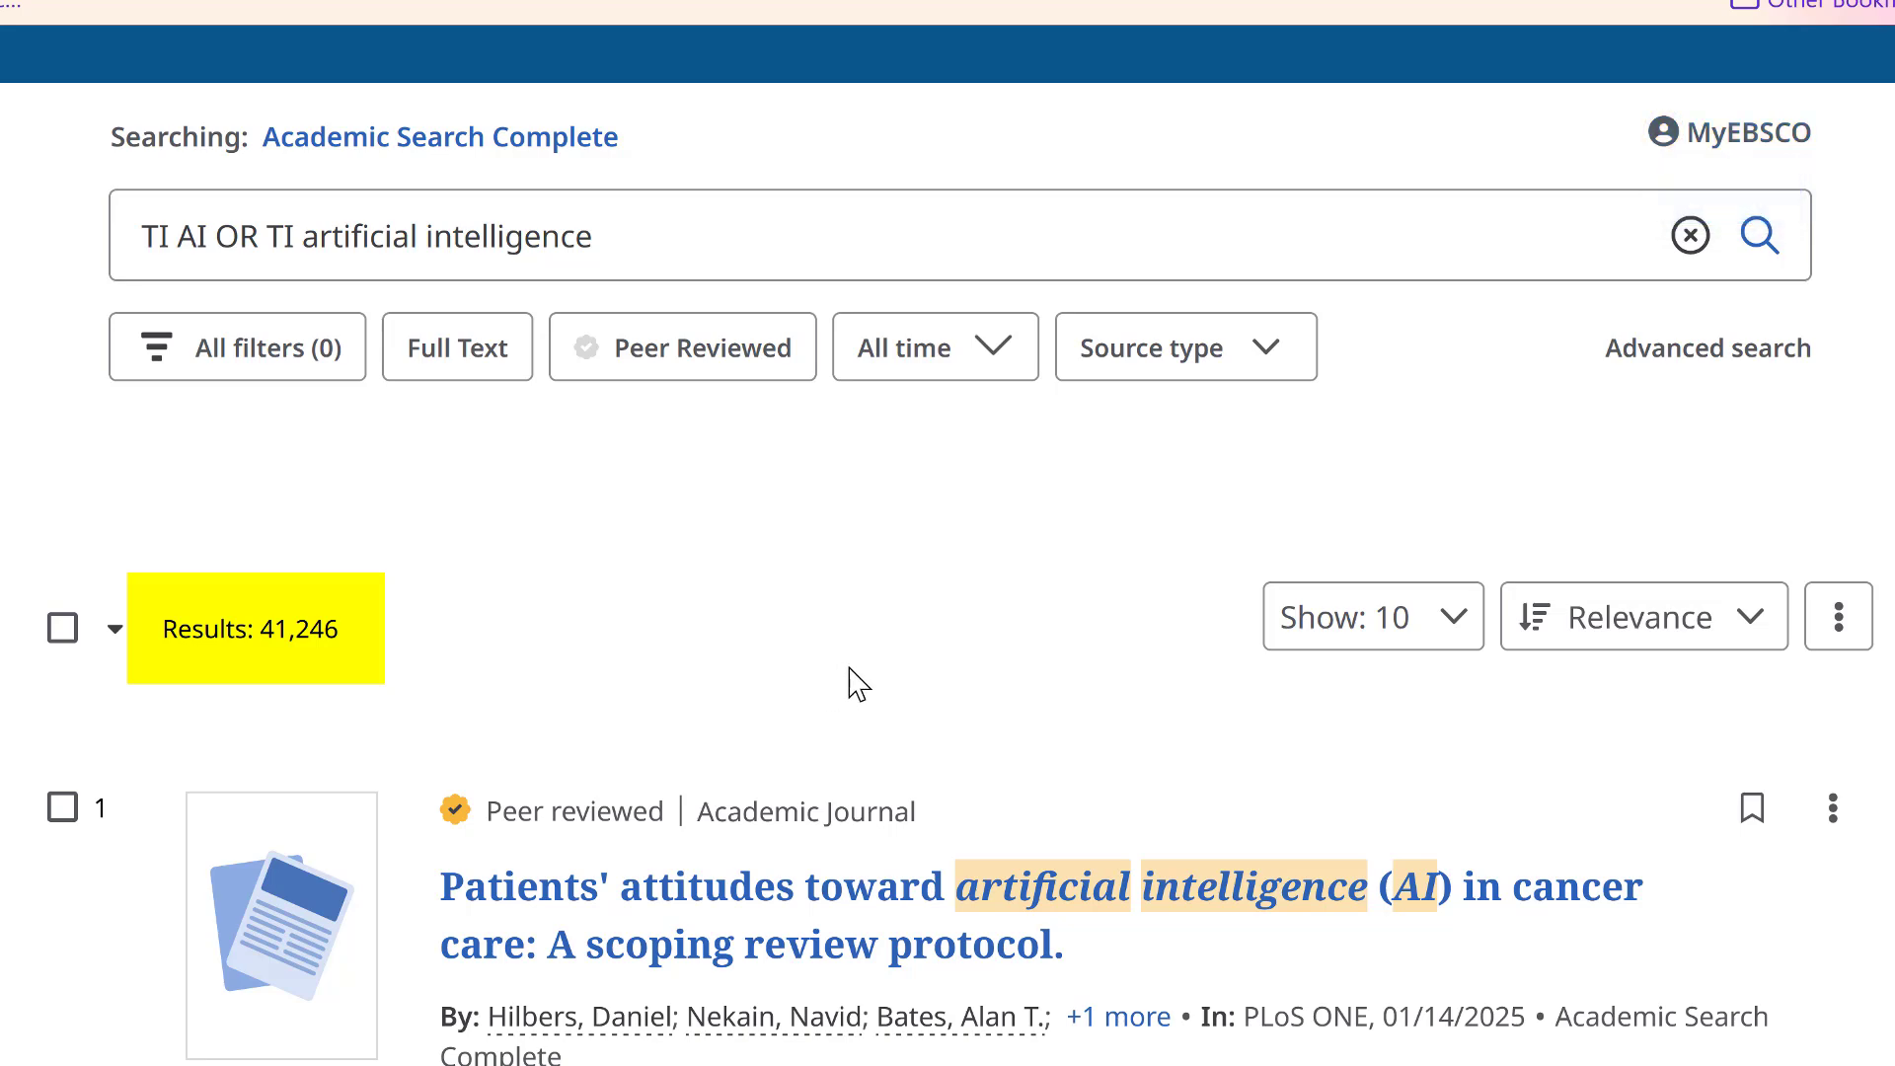
scroll(851, 669, down, 5)
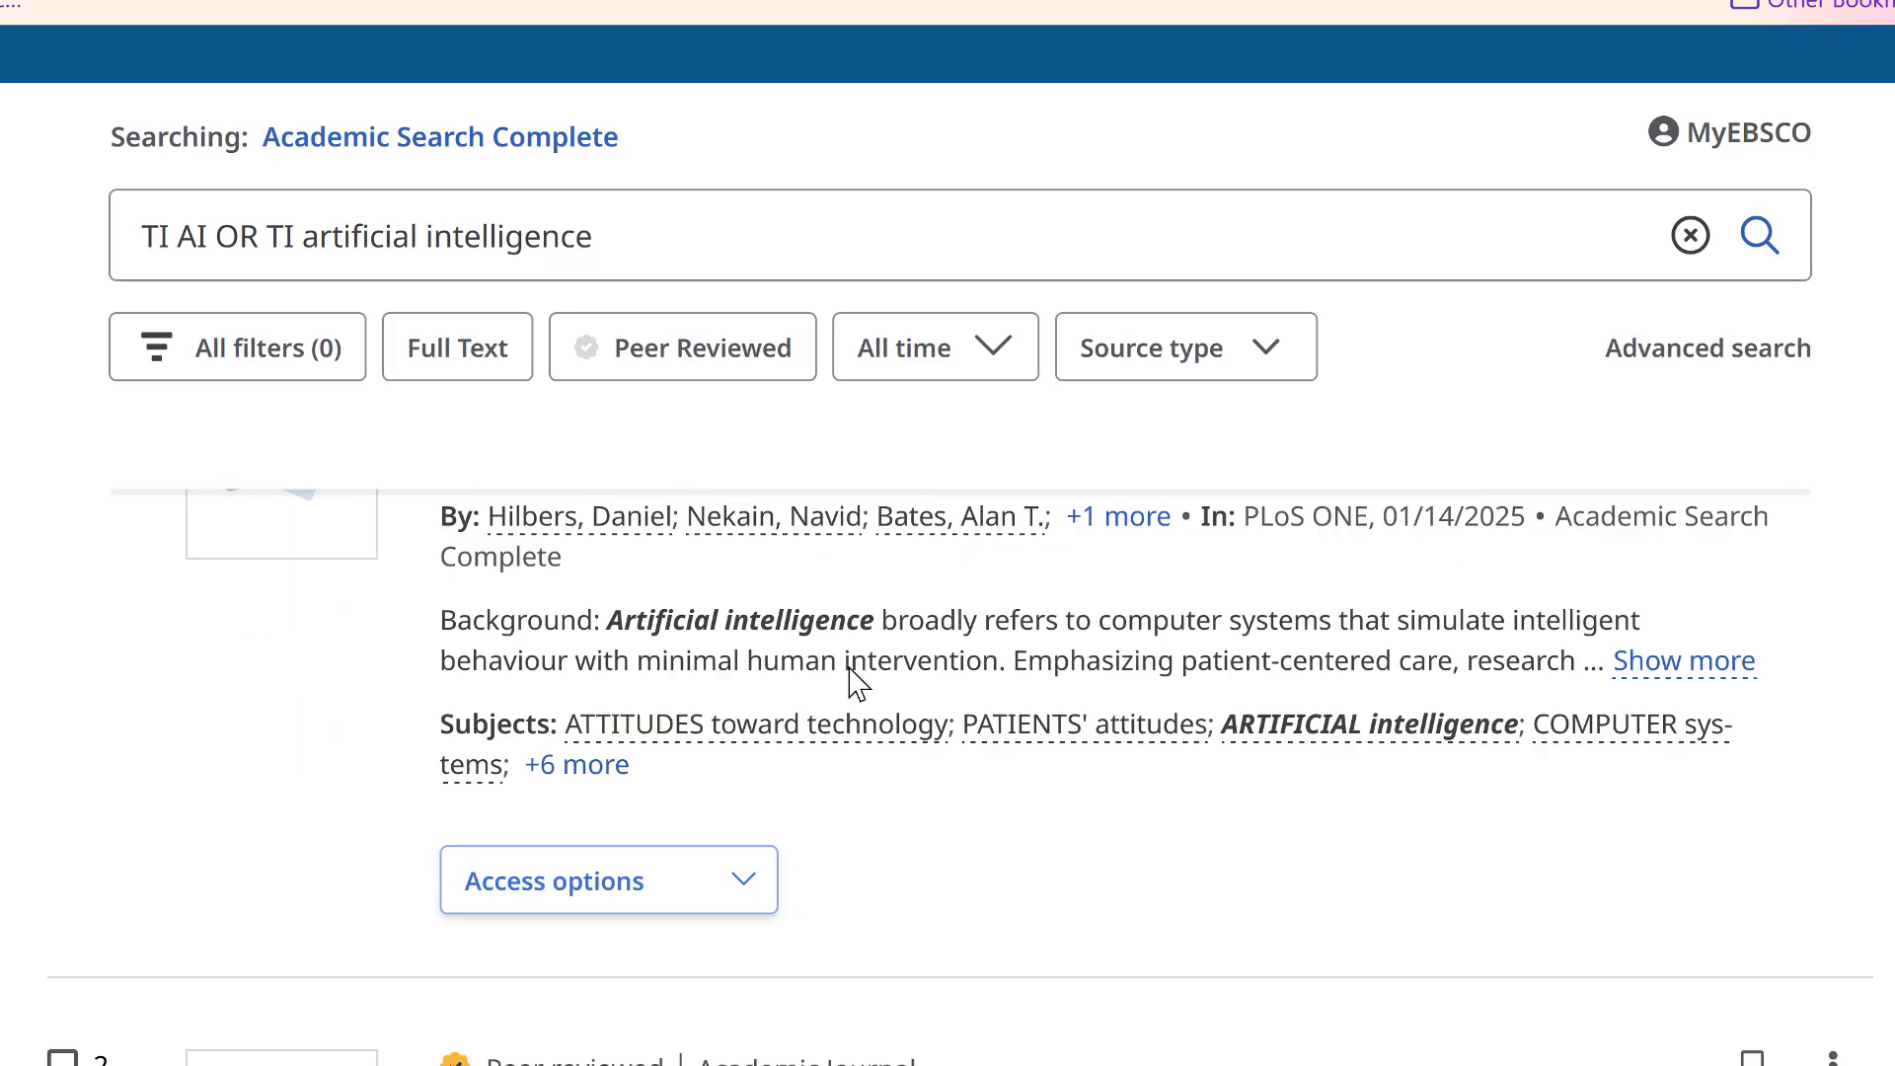
scroll(848, 673, down, 3)
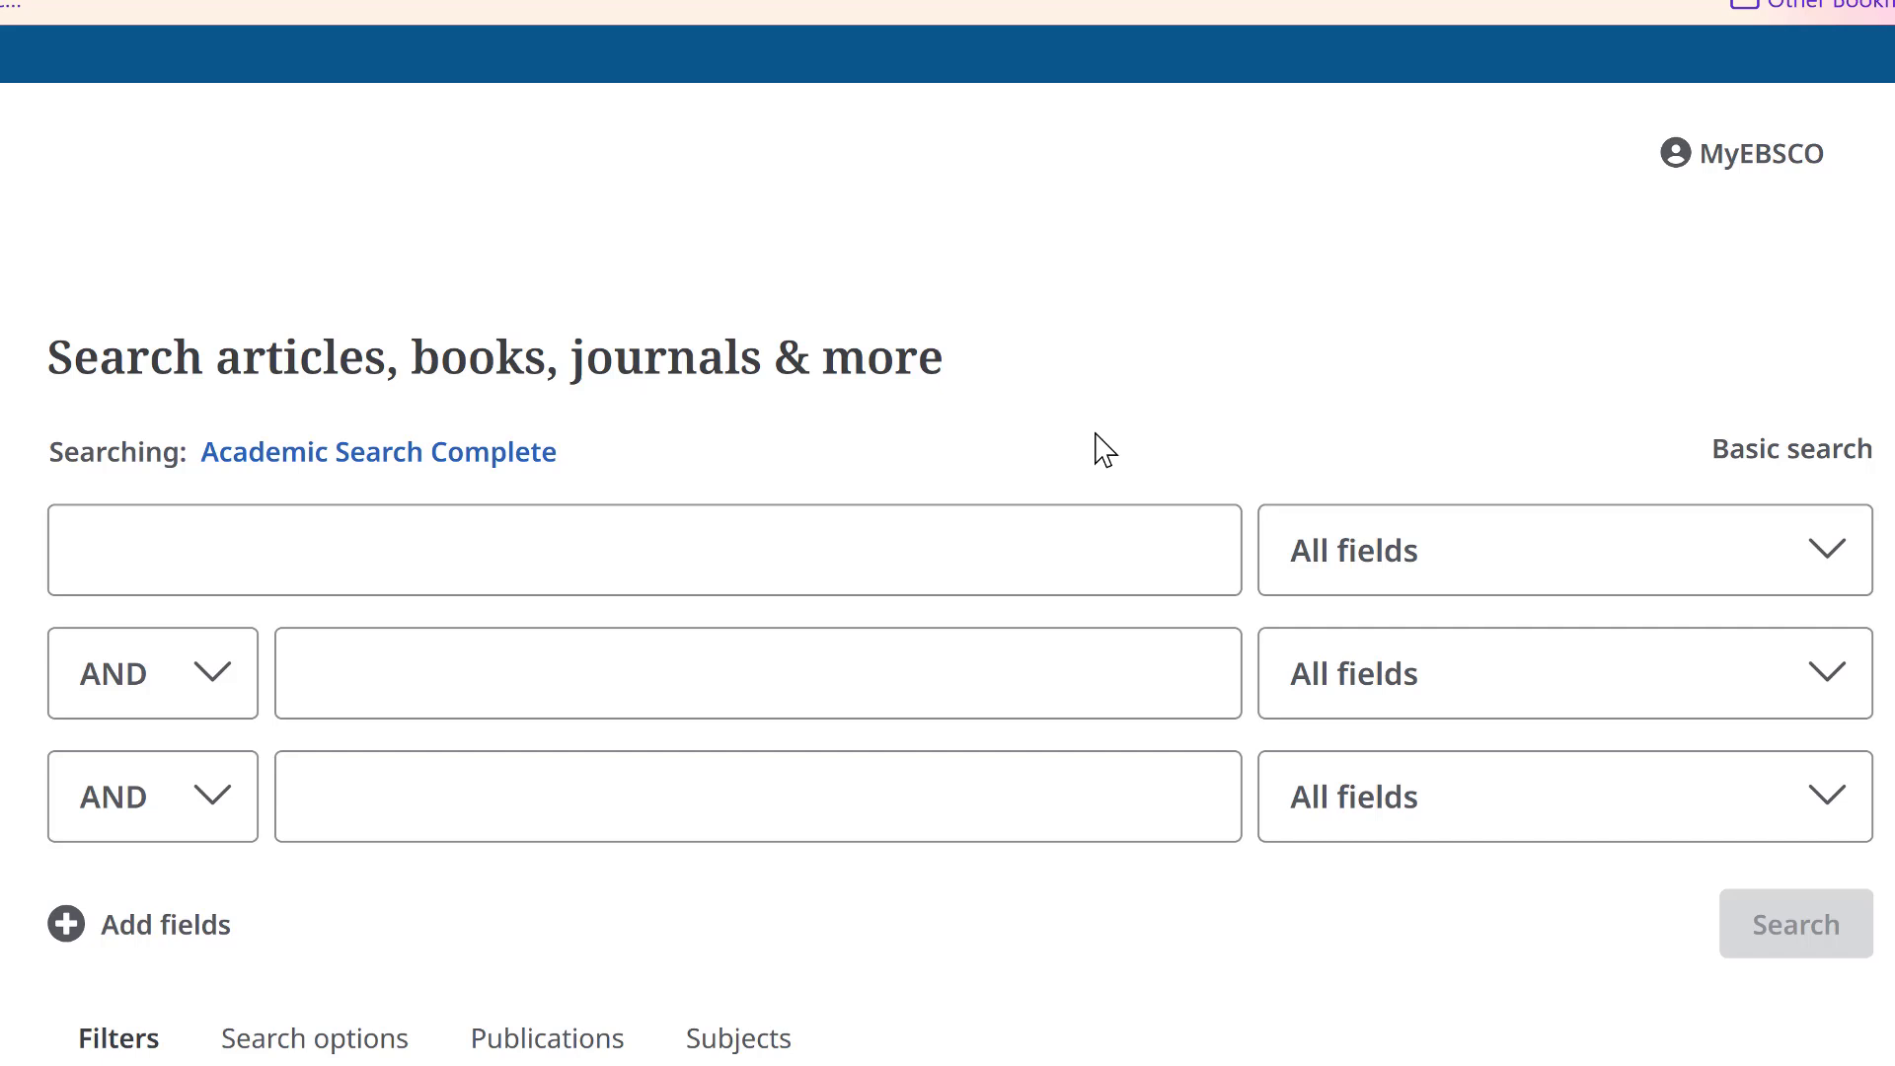
Step: Run a new advanced search for AI AND "energy consumption", with the second term in quotation marks
click(1053, 549)
text(AI)
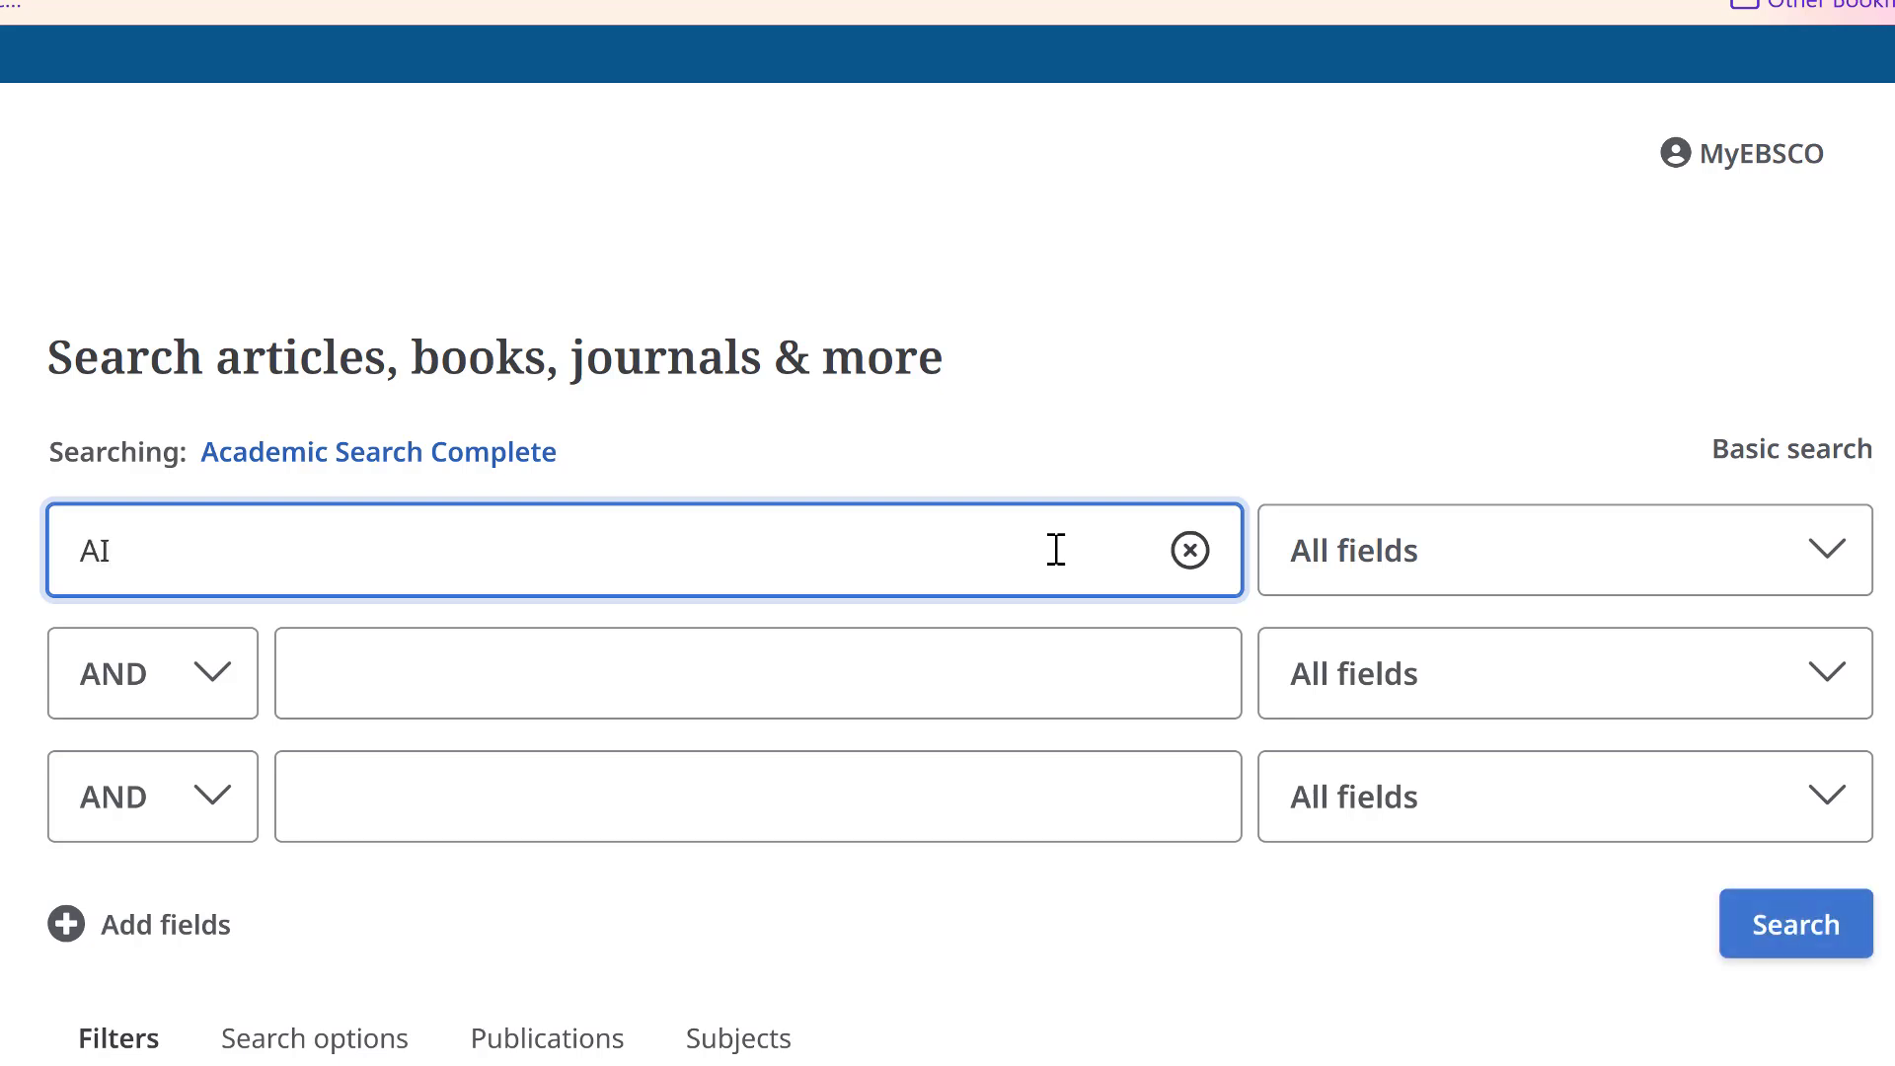
click(873, 679)
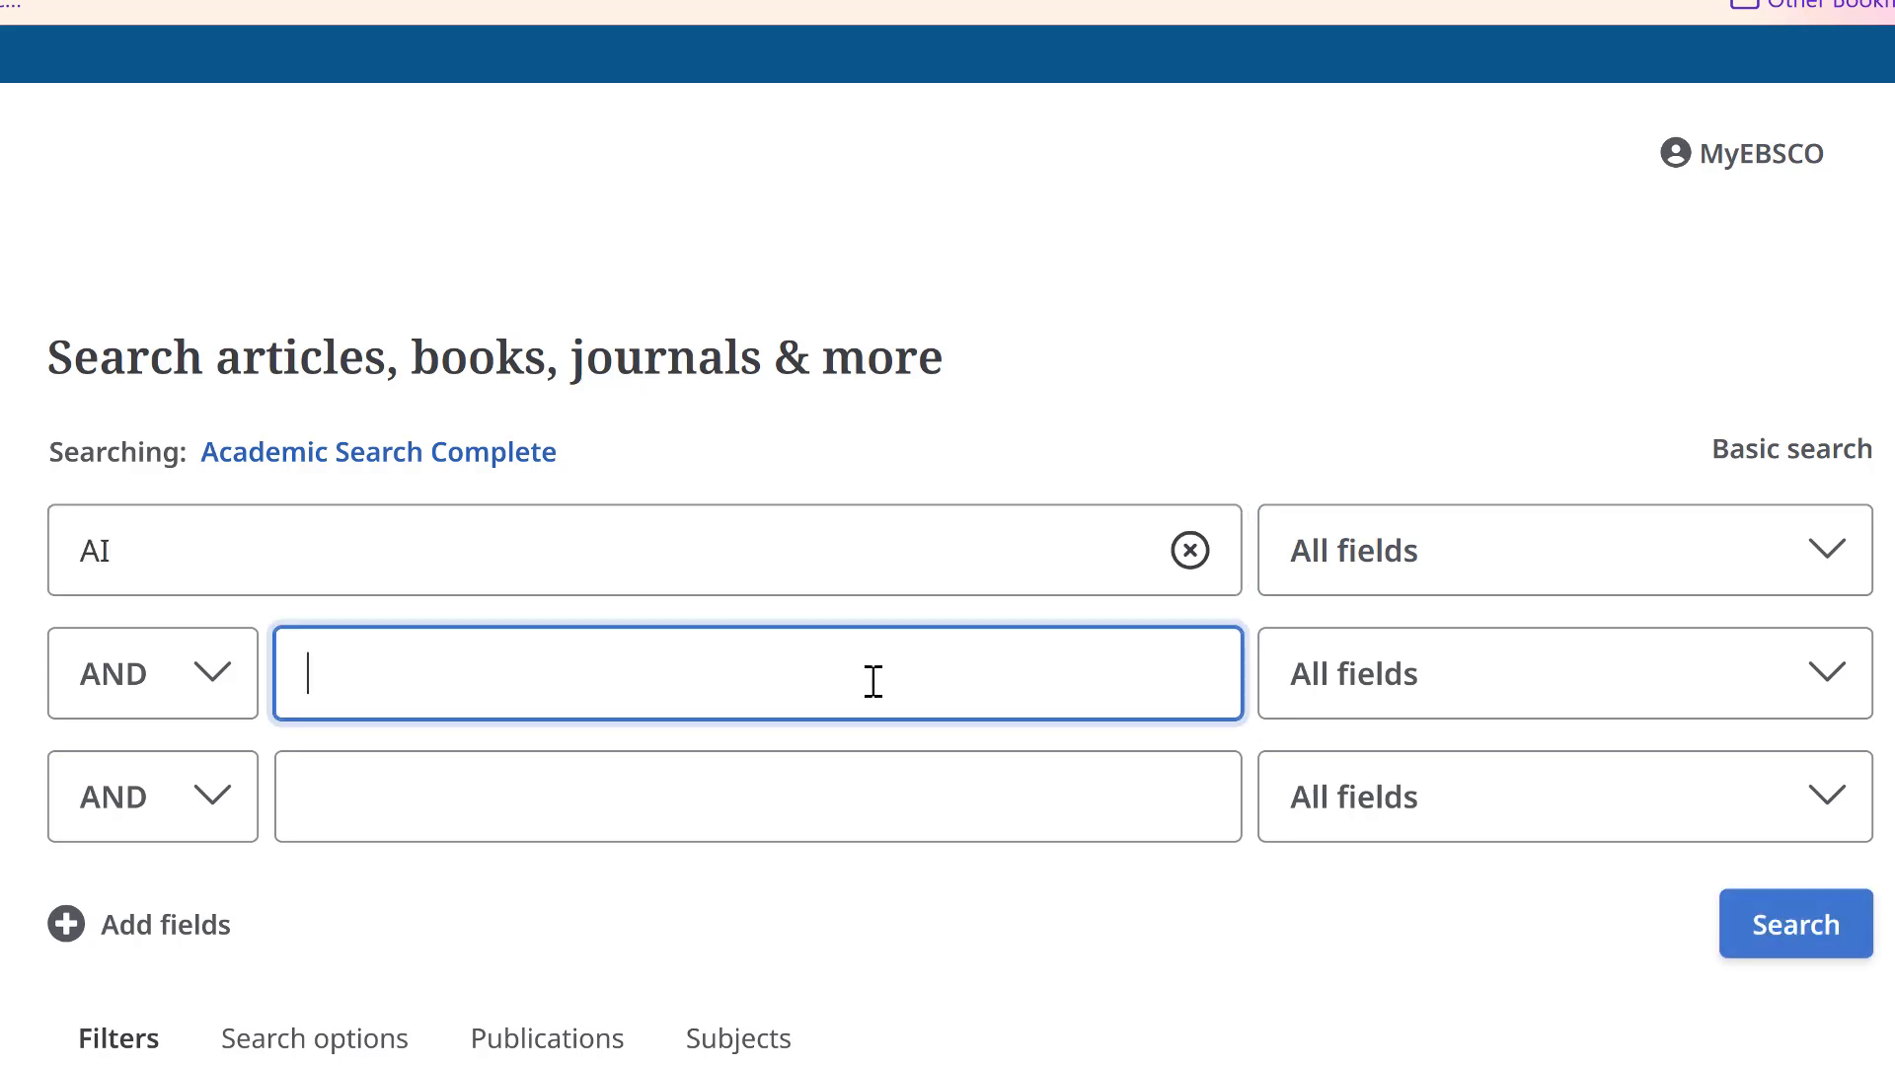
text("en)
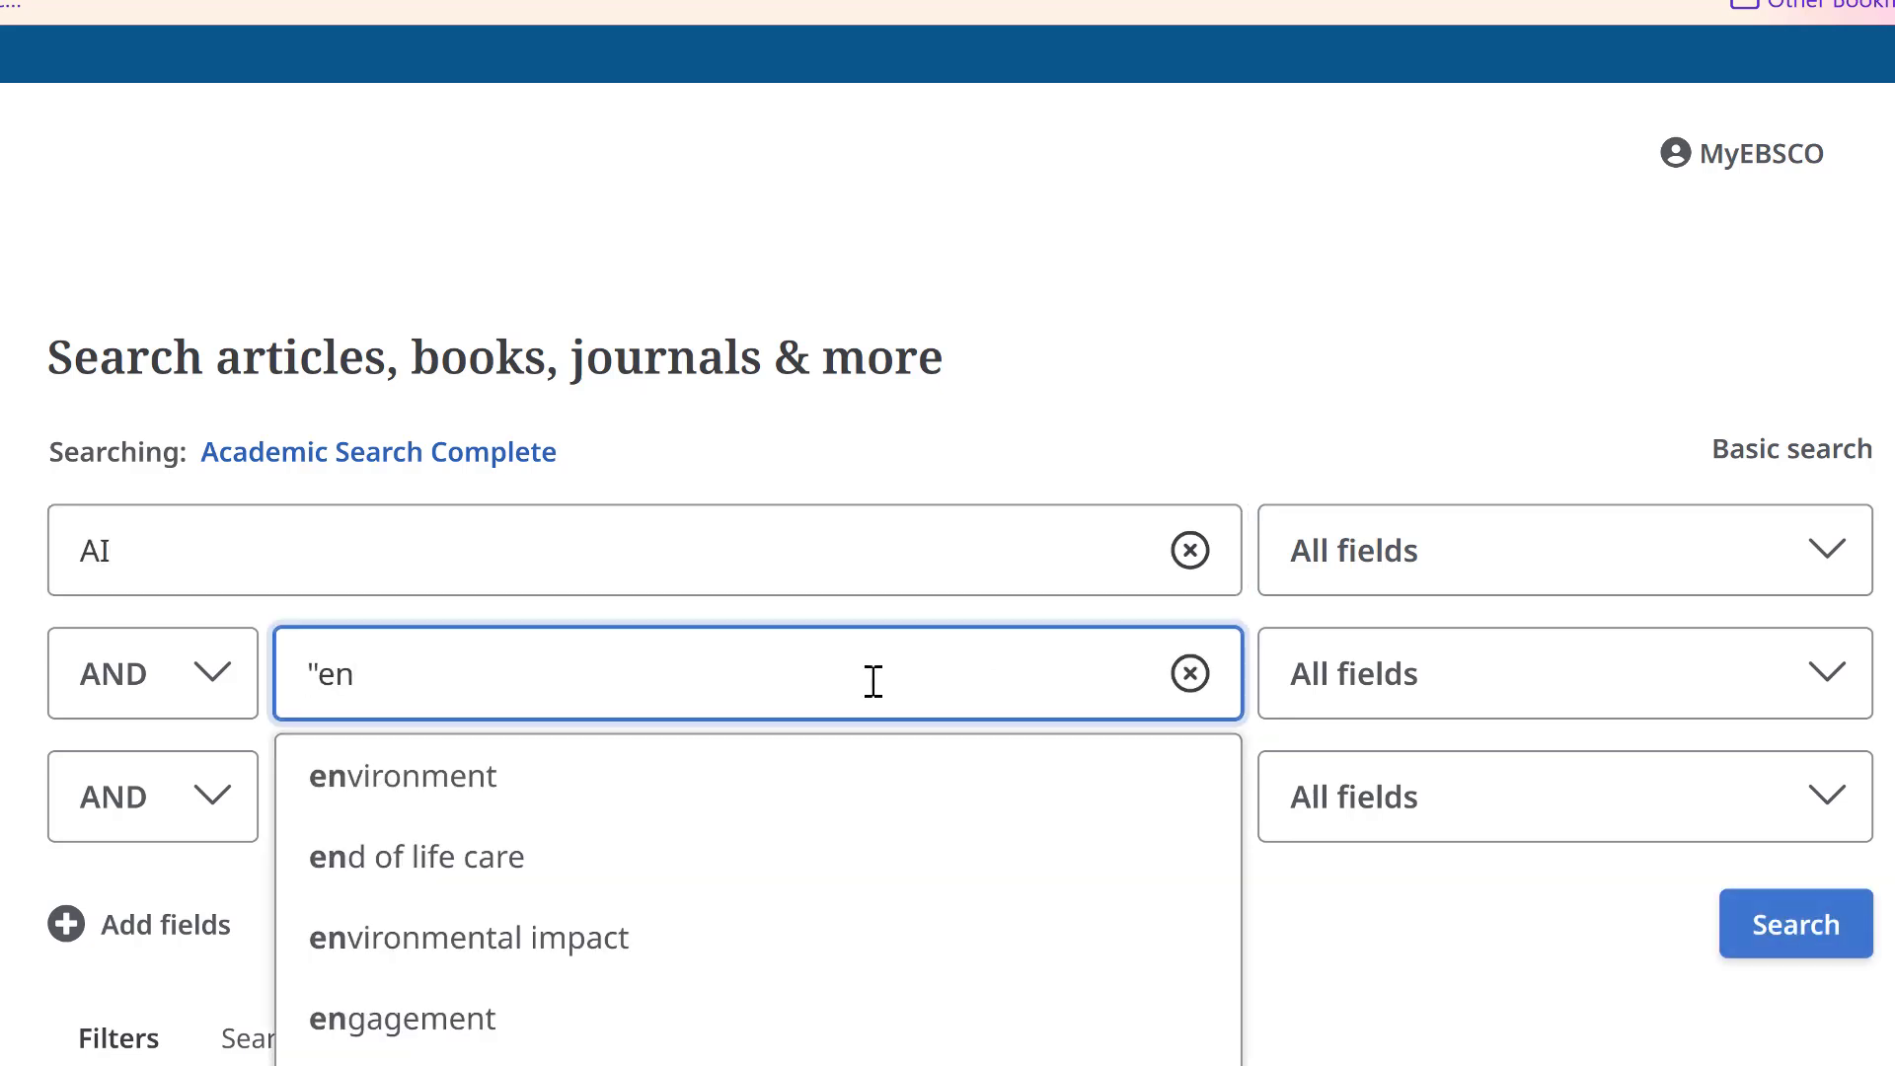
text(ergy cons)
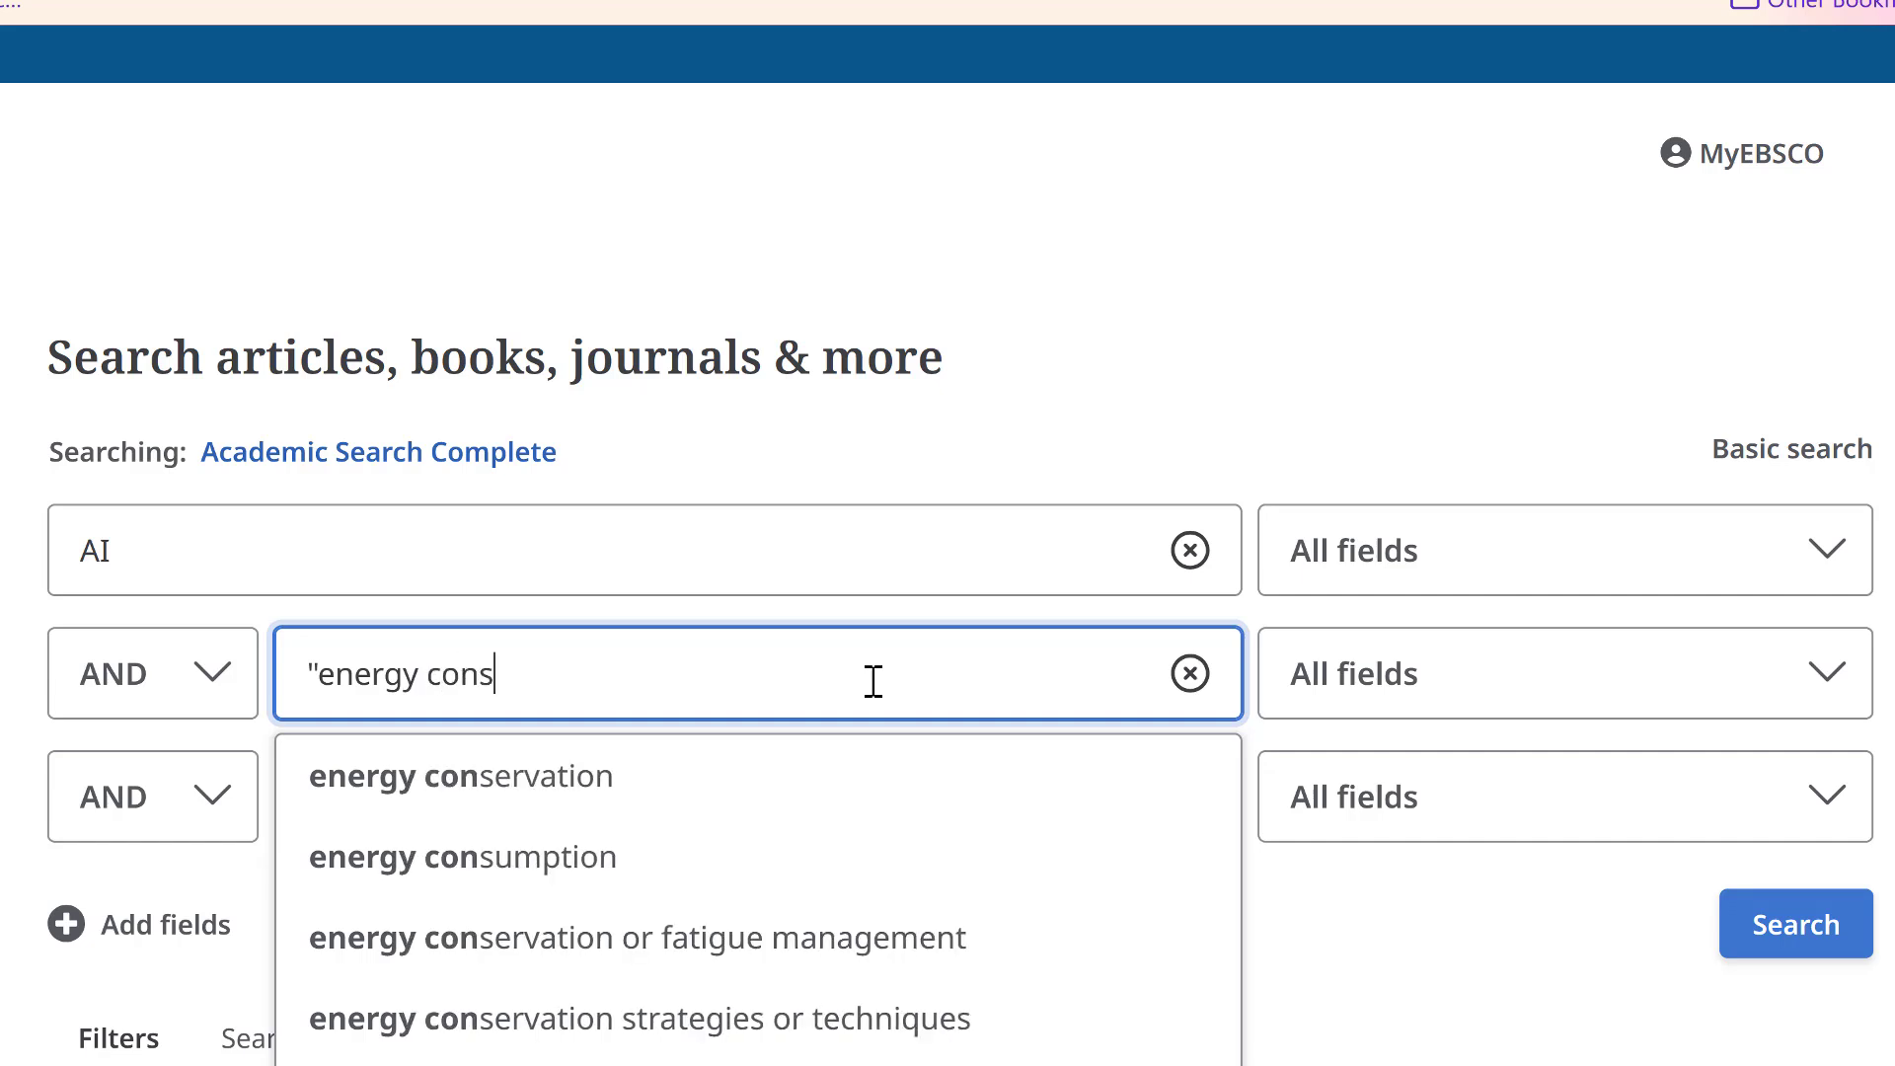
text(umption")
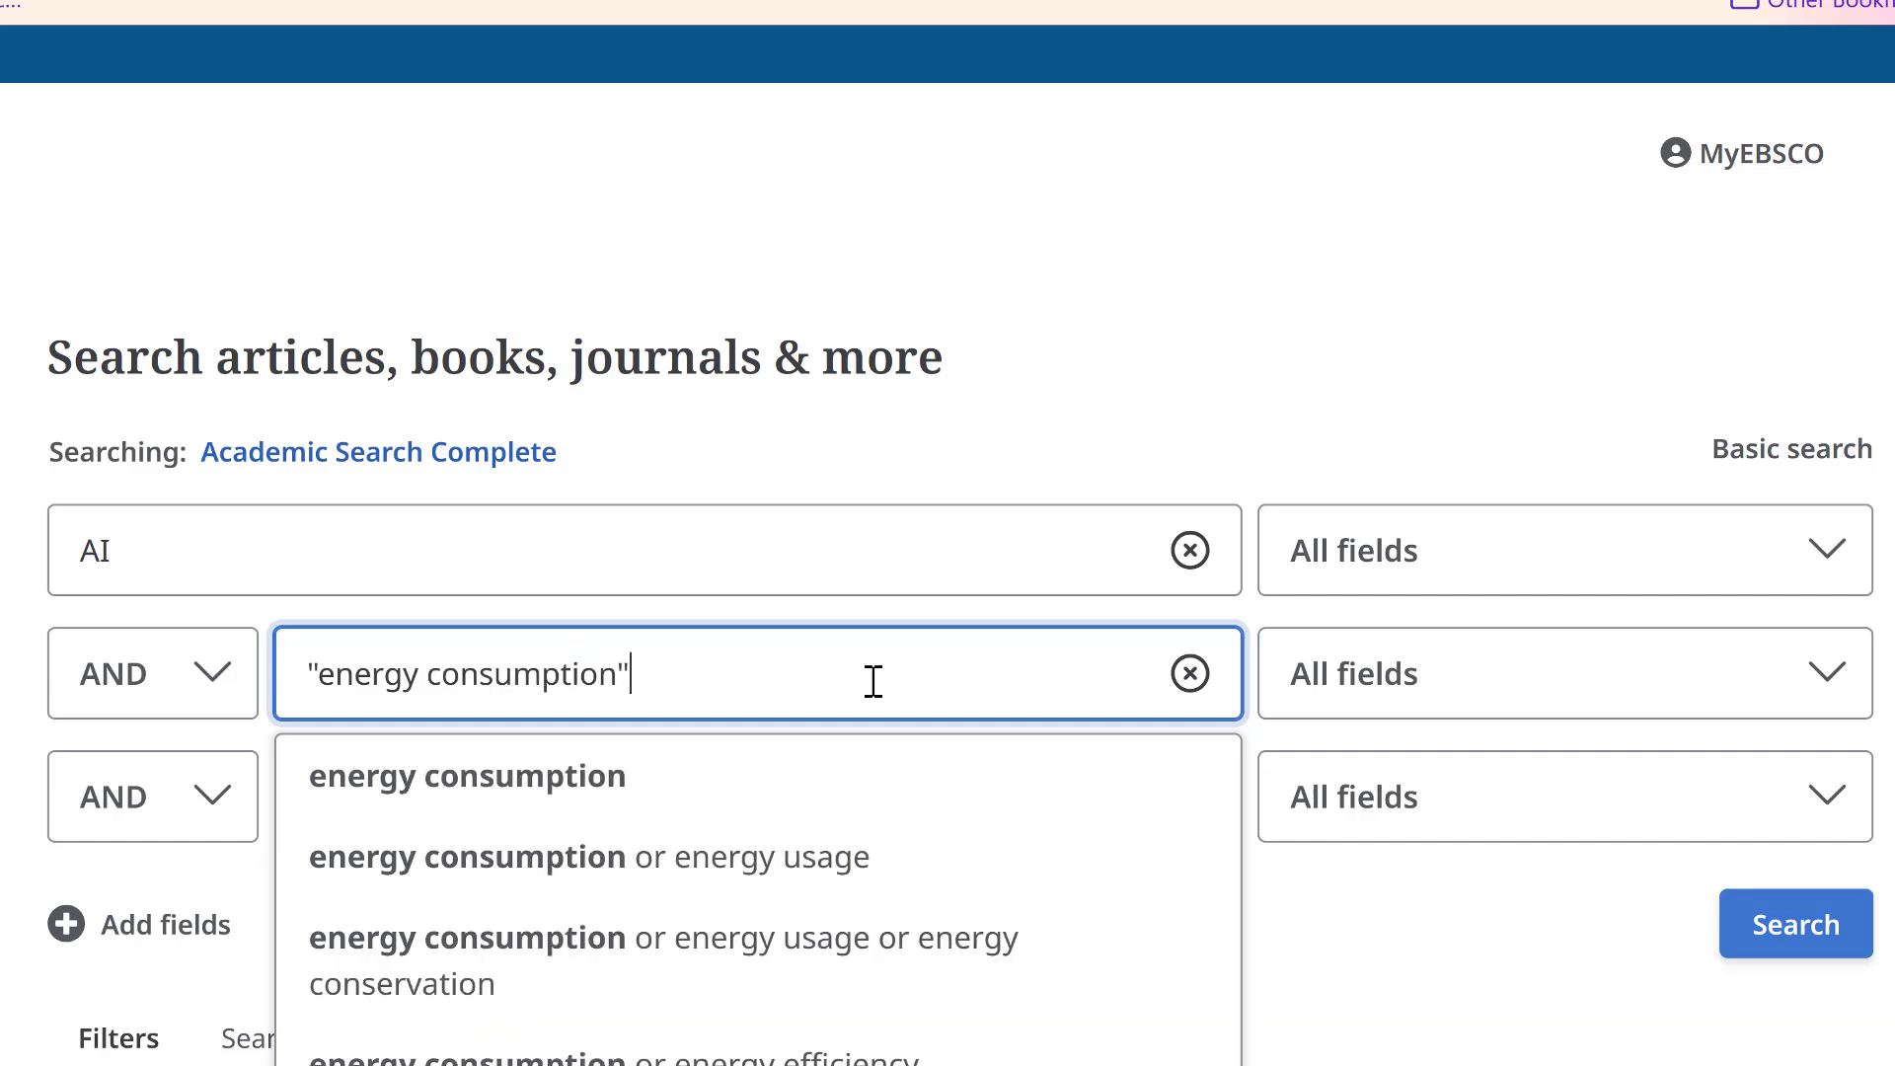
click(1738, 937)
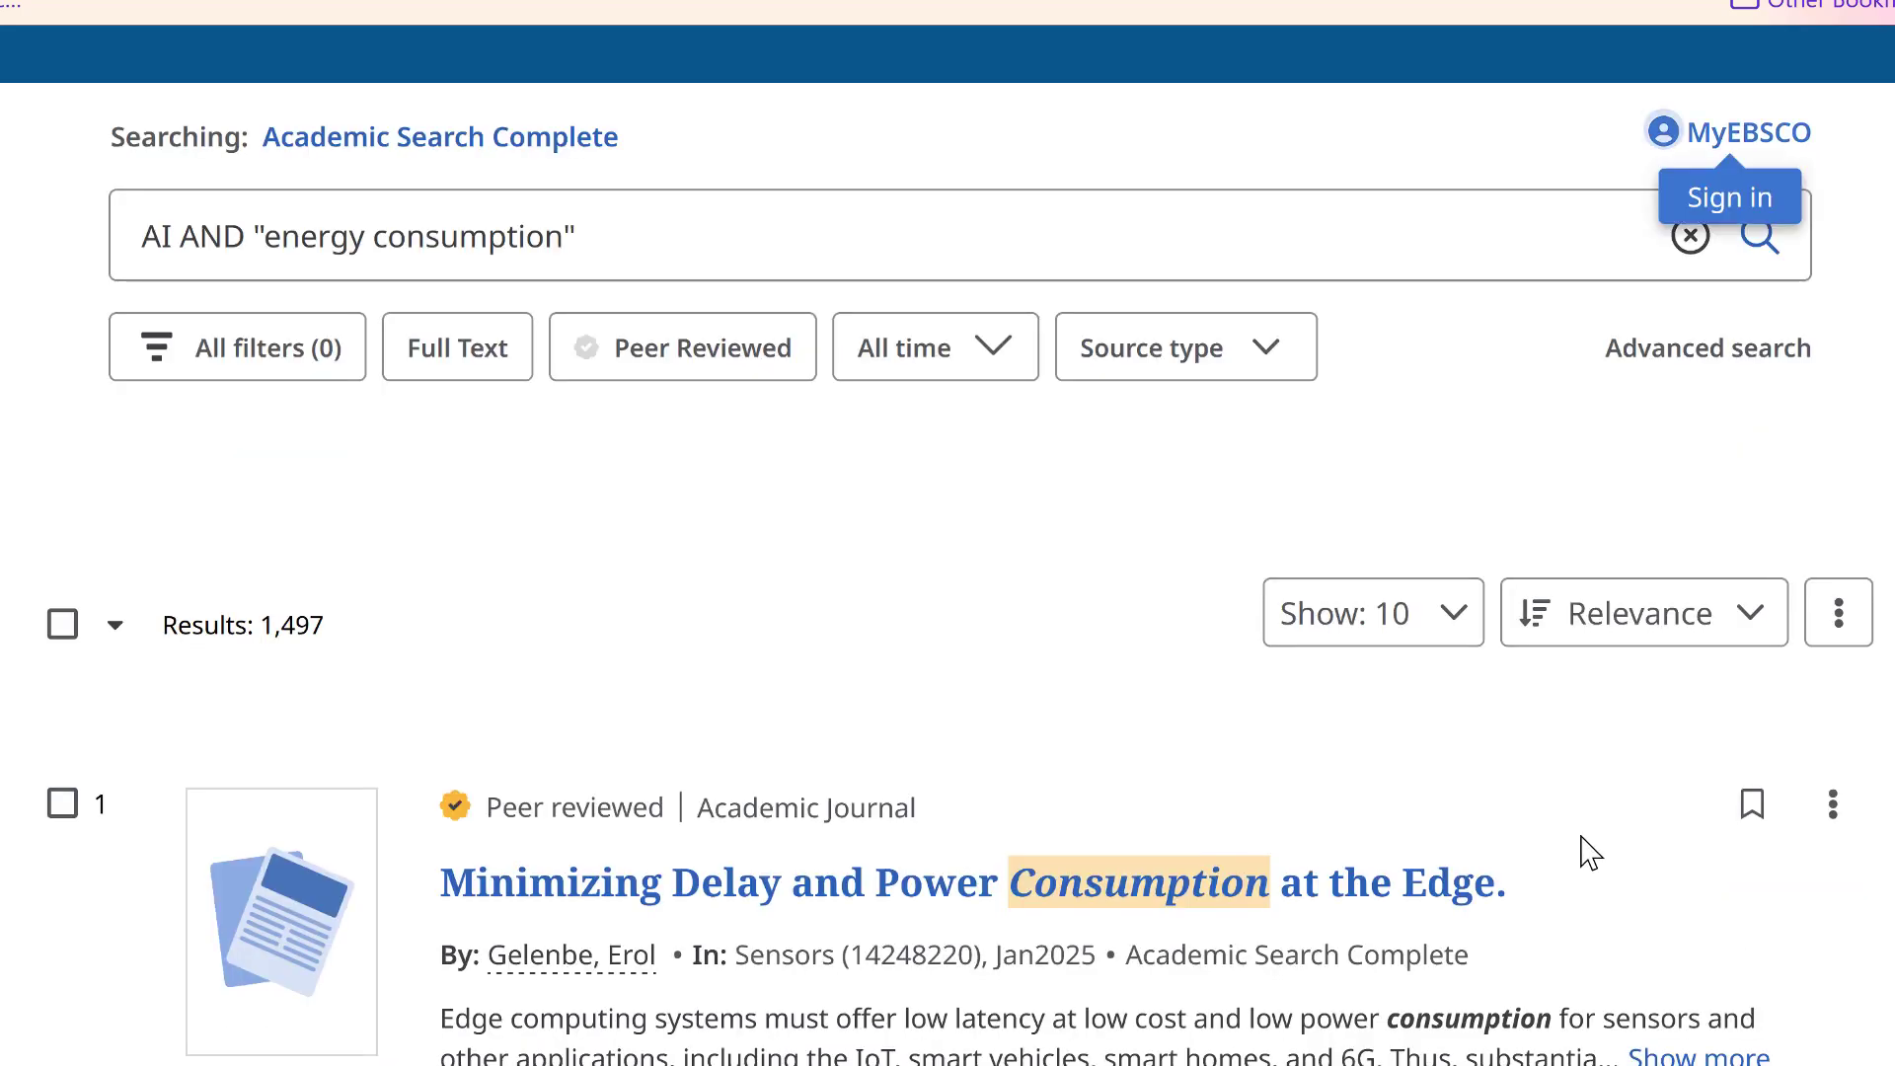
Step: Browse the results and open the article "Understanding AI Energy Consumption: Trends and Strategies for 2024."
scroll(1584, 847, down, 4)
scroll(1583, 851, down, 1)
scroll(1589, 850, down, 2)
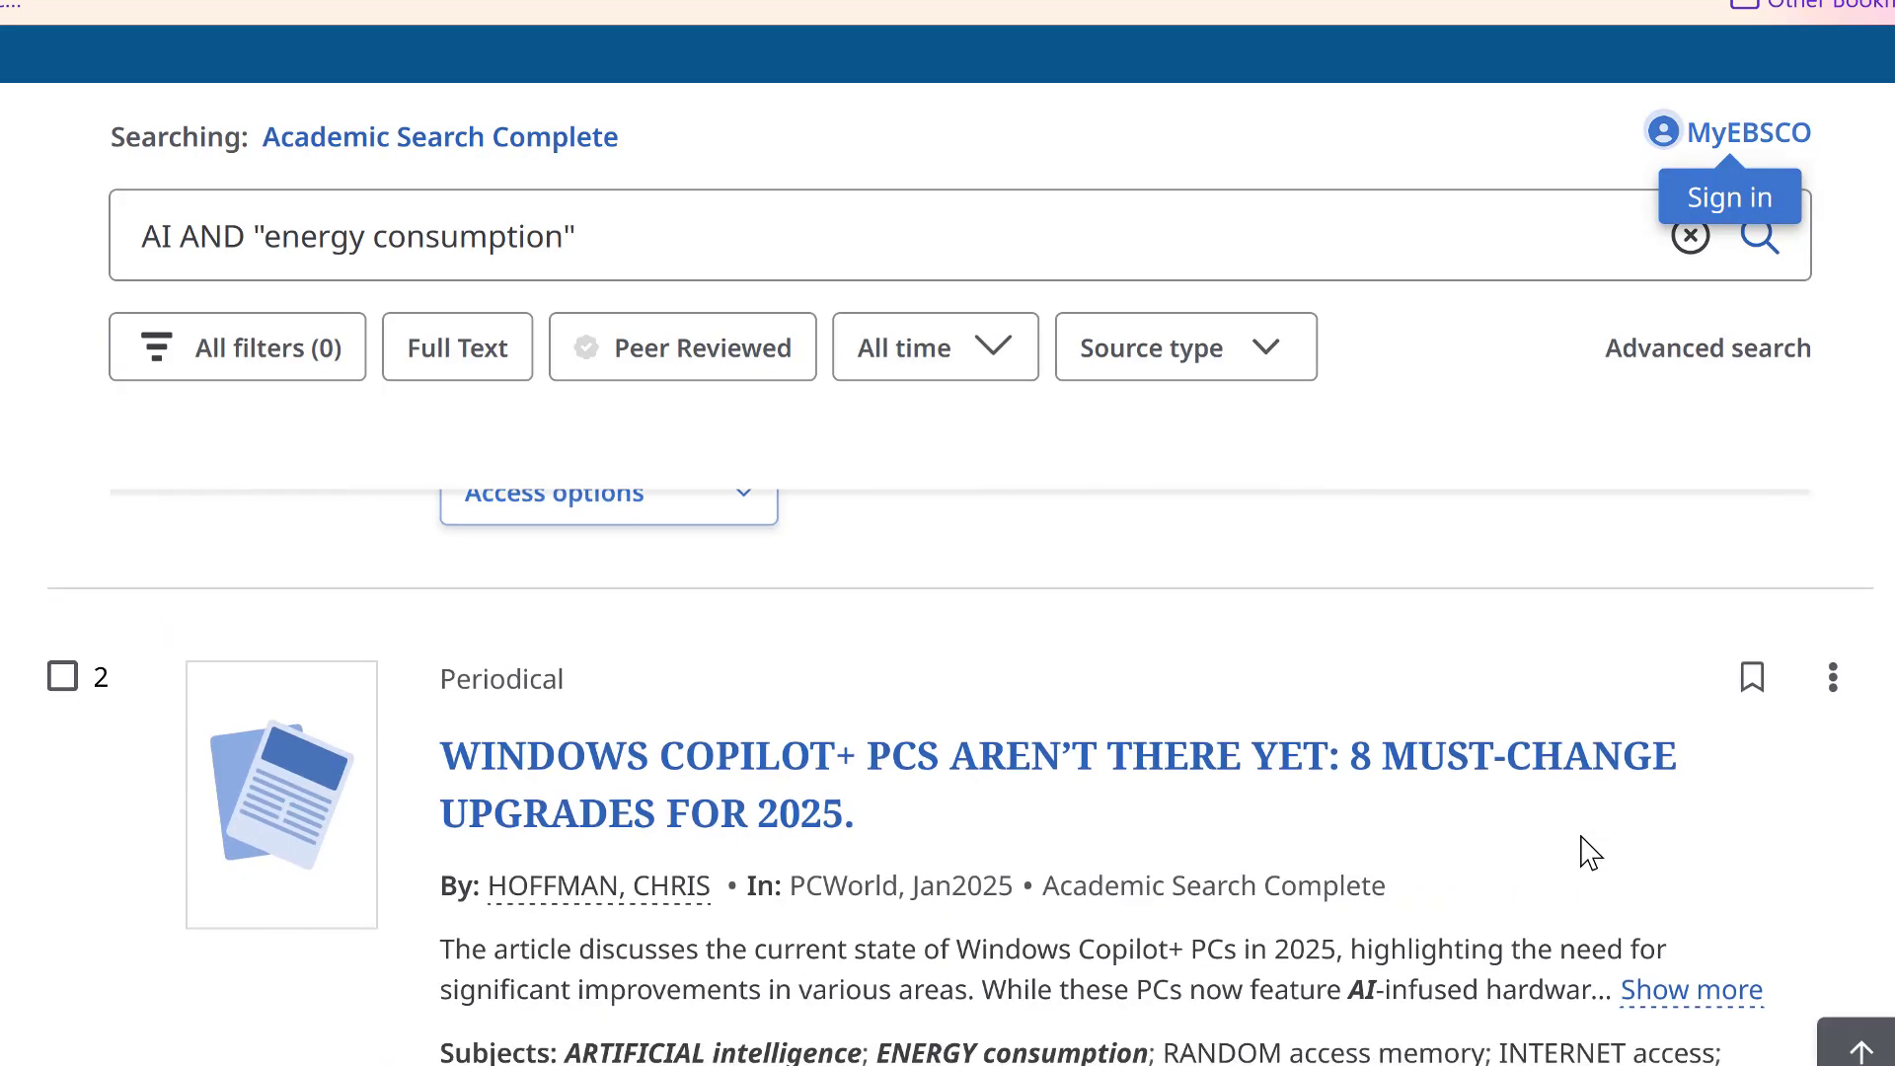
scroll(1588, 851, down, 2)
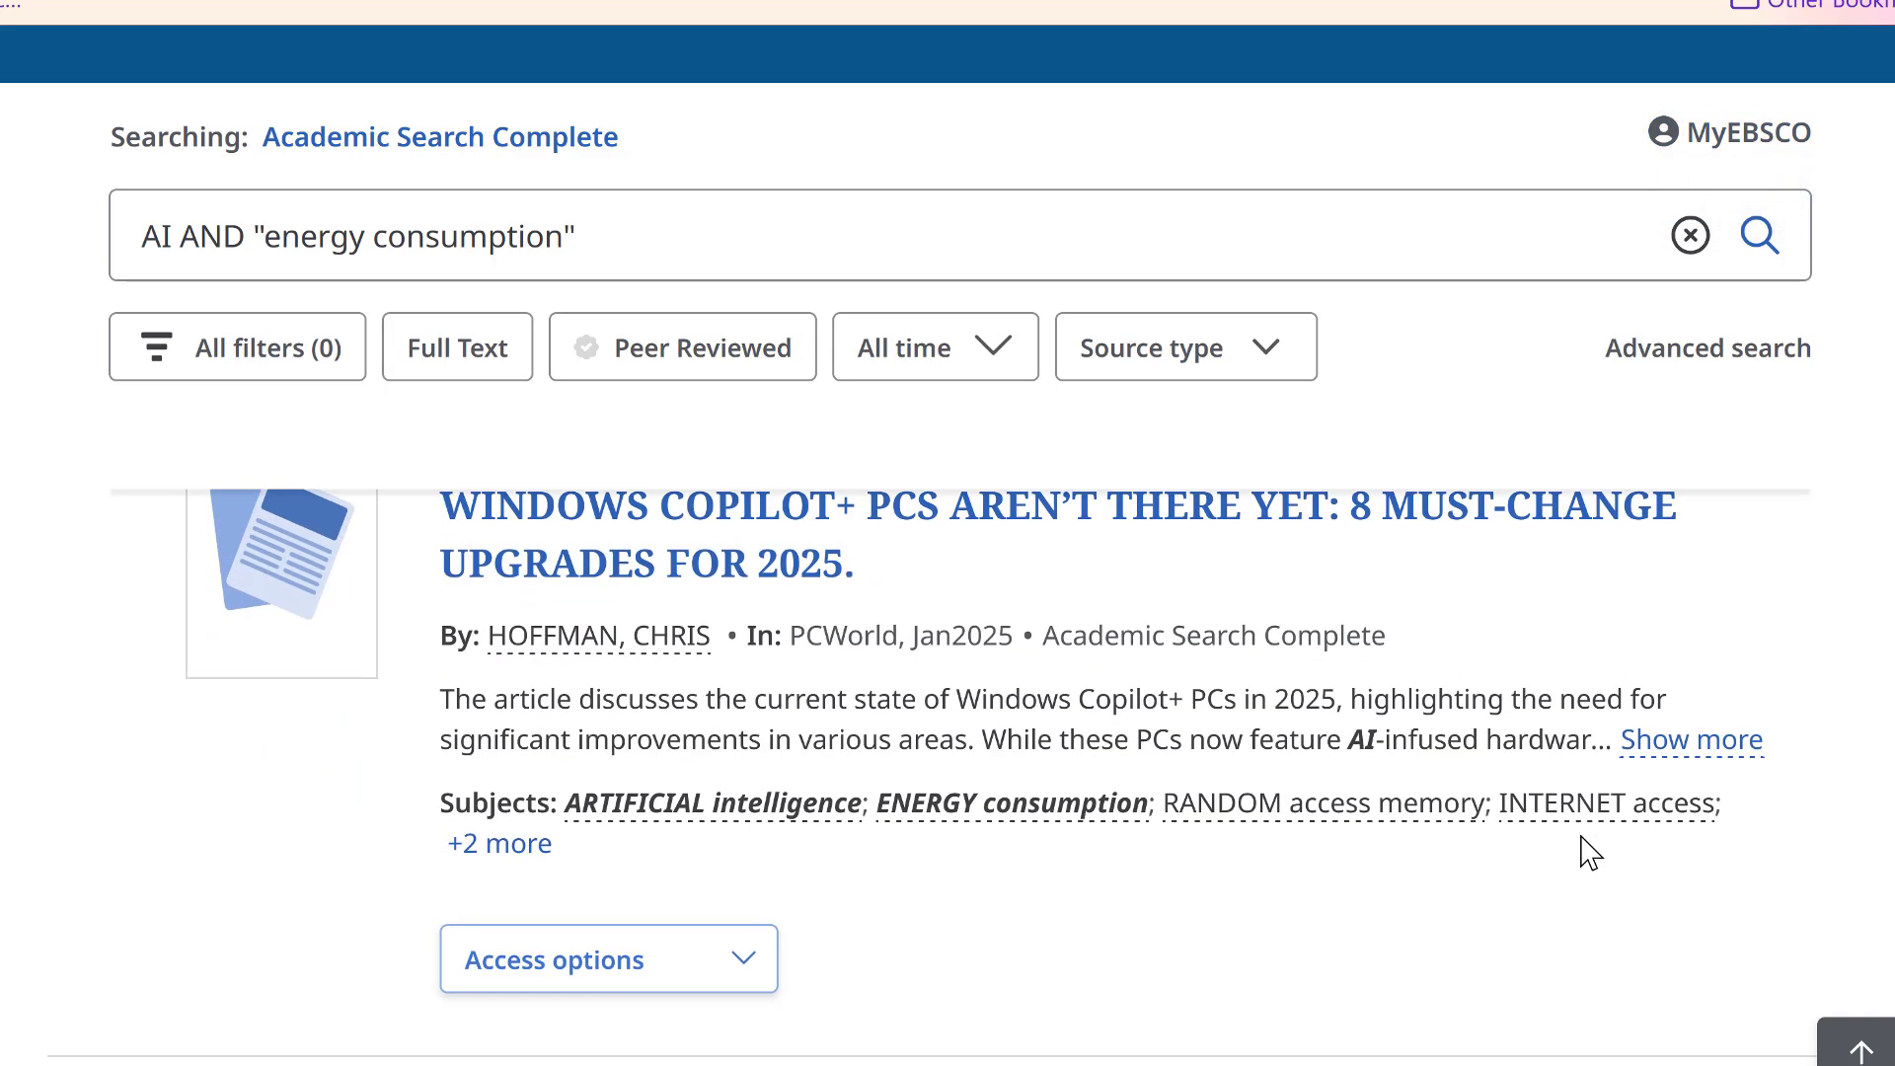
scroll(1588, 851, down, 4)
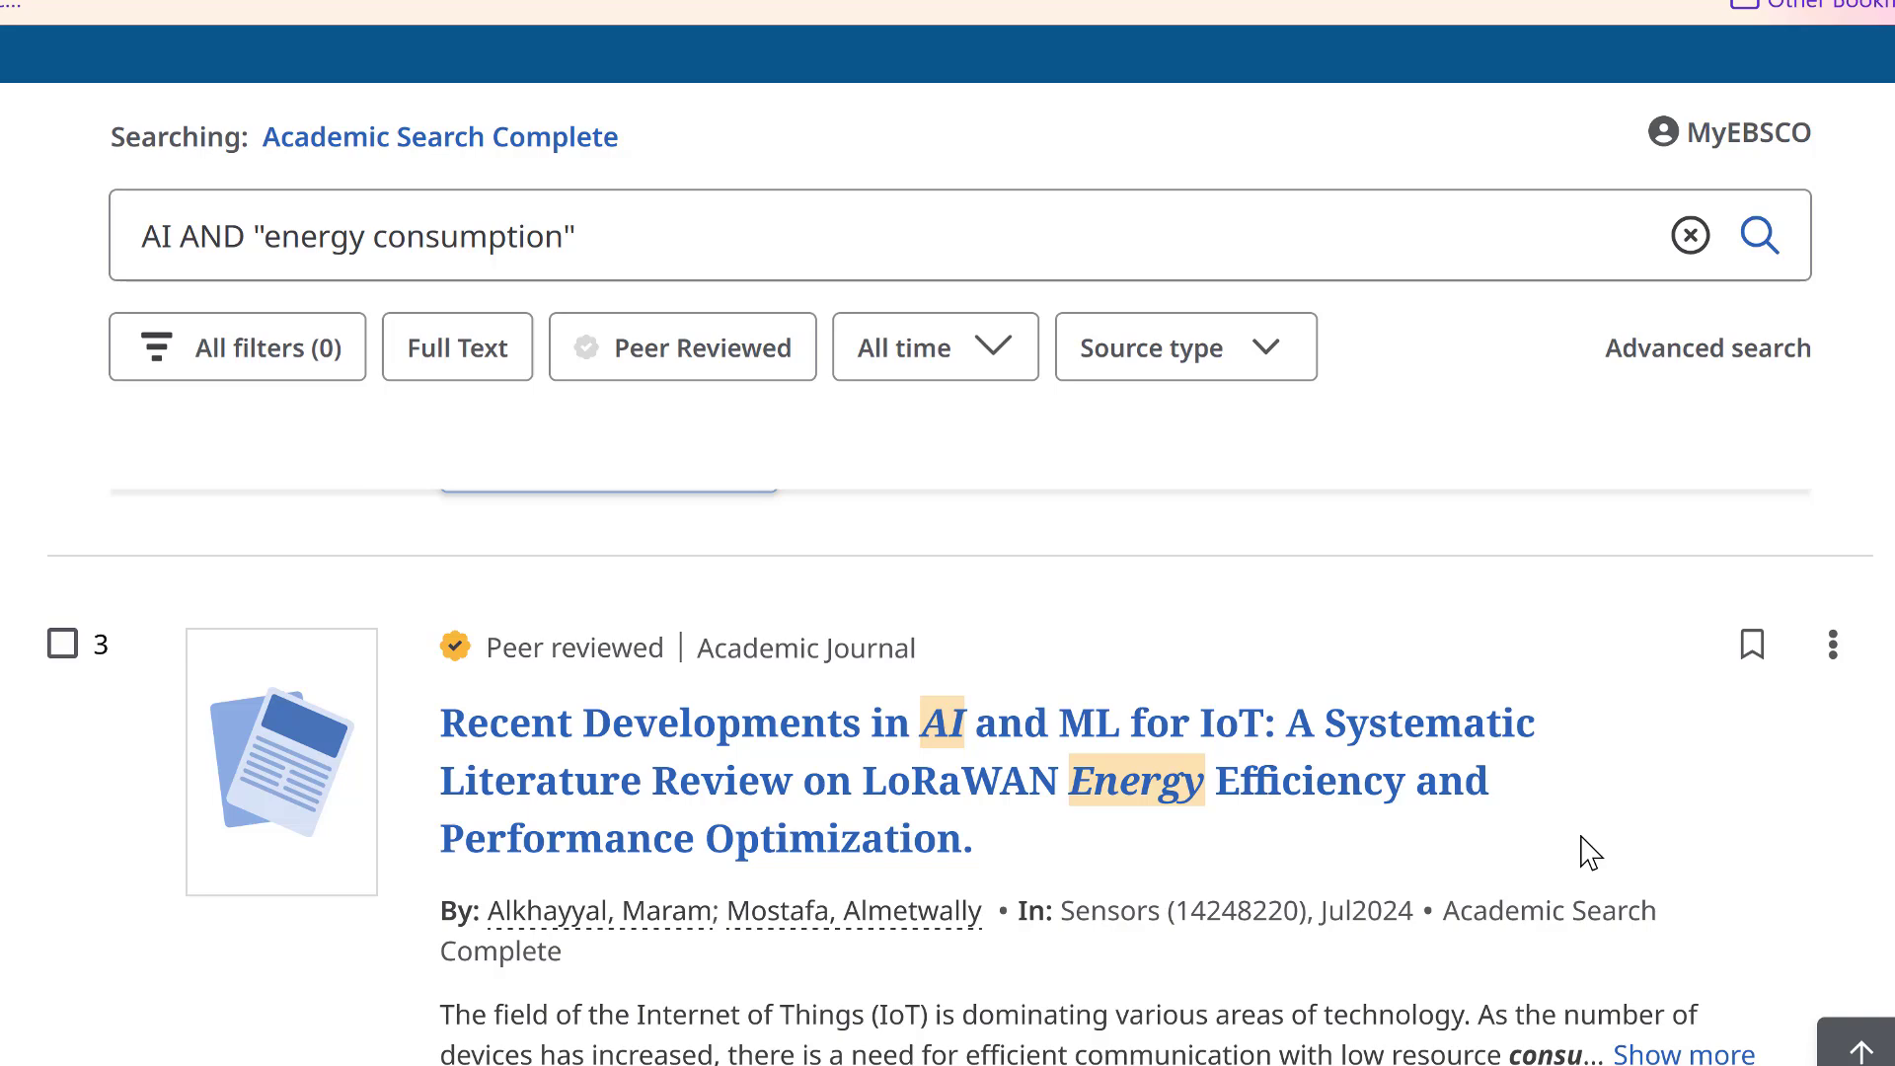
scroll(1589, 851, down, 2)
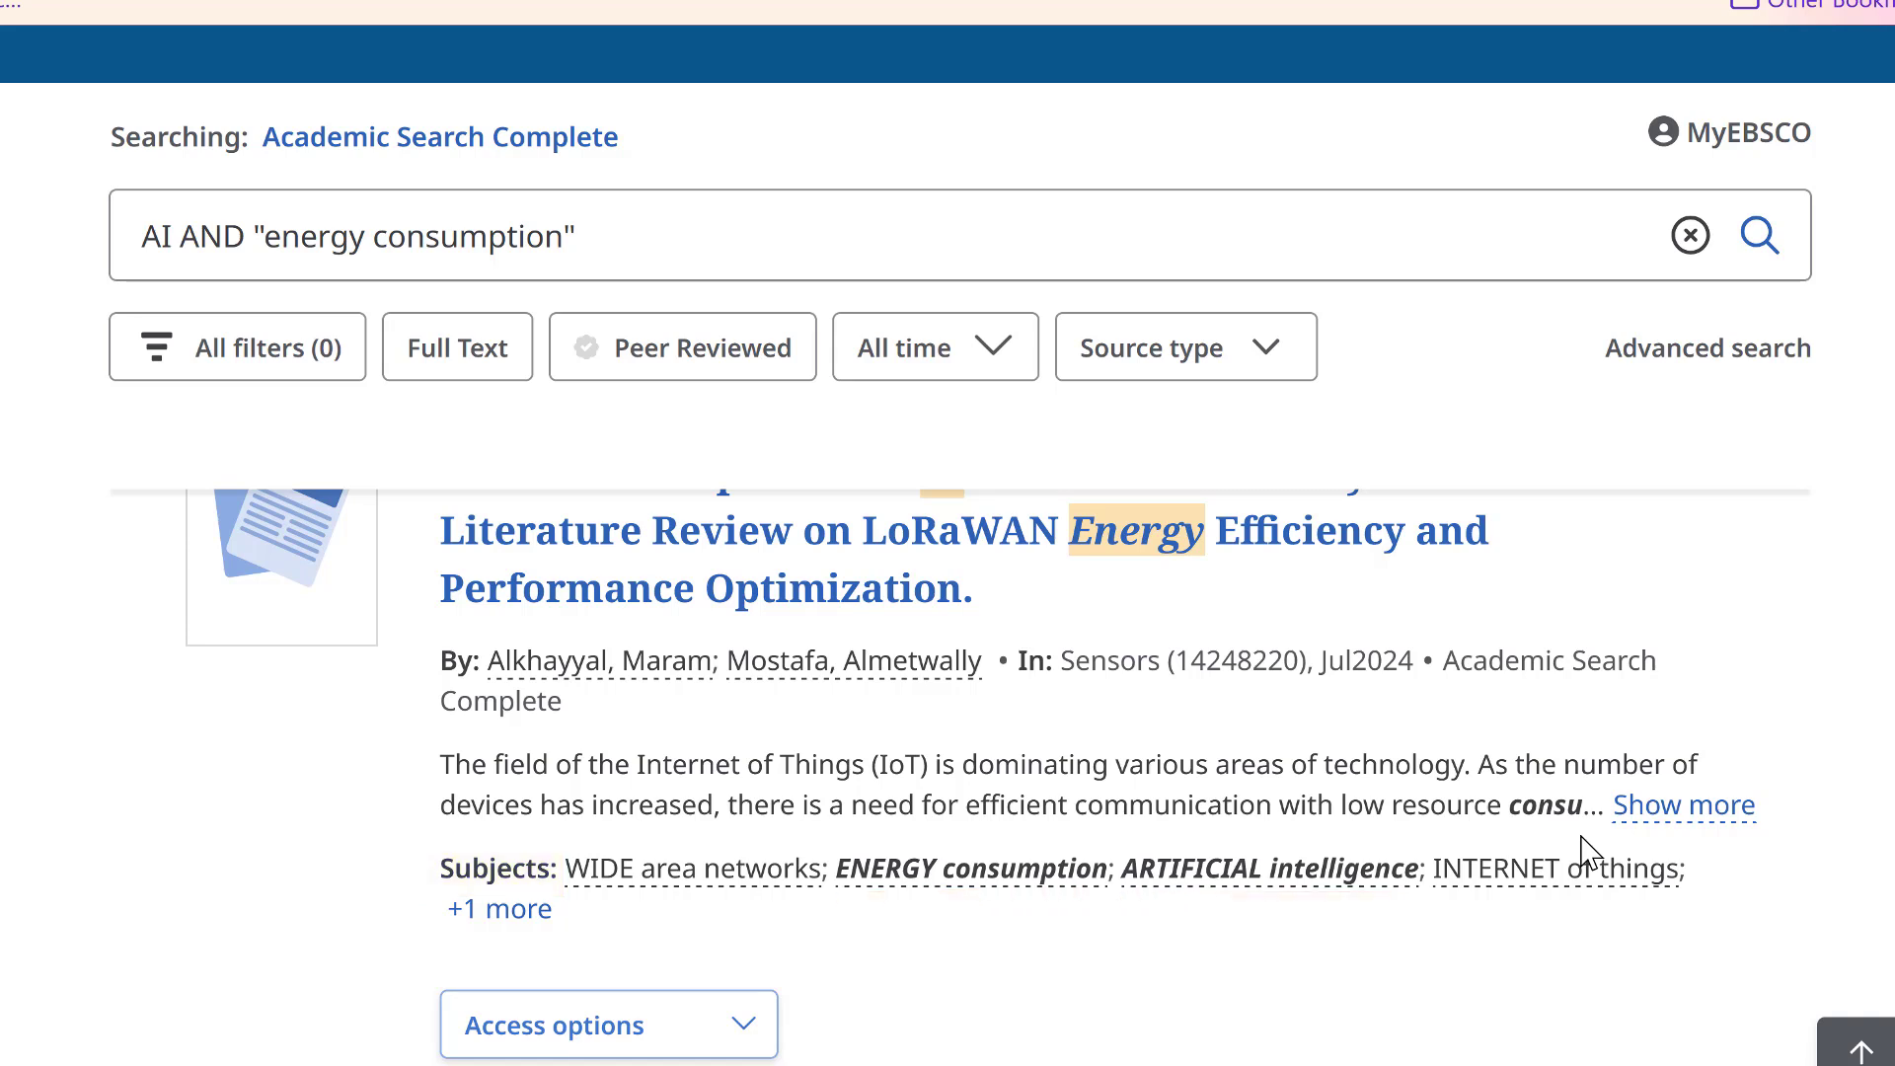
scroll(1629, 868, down, 5)
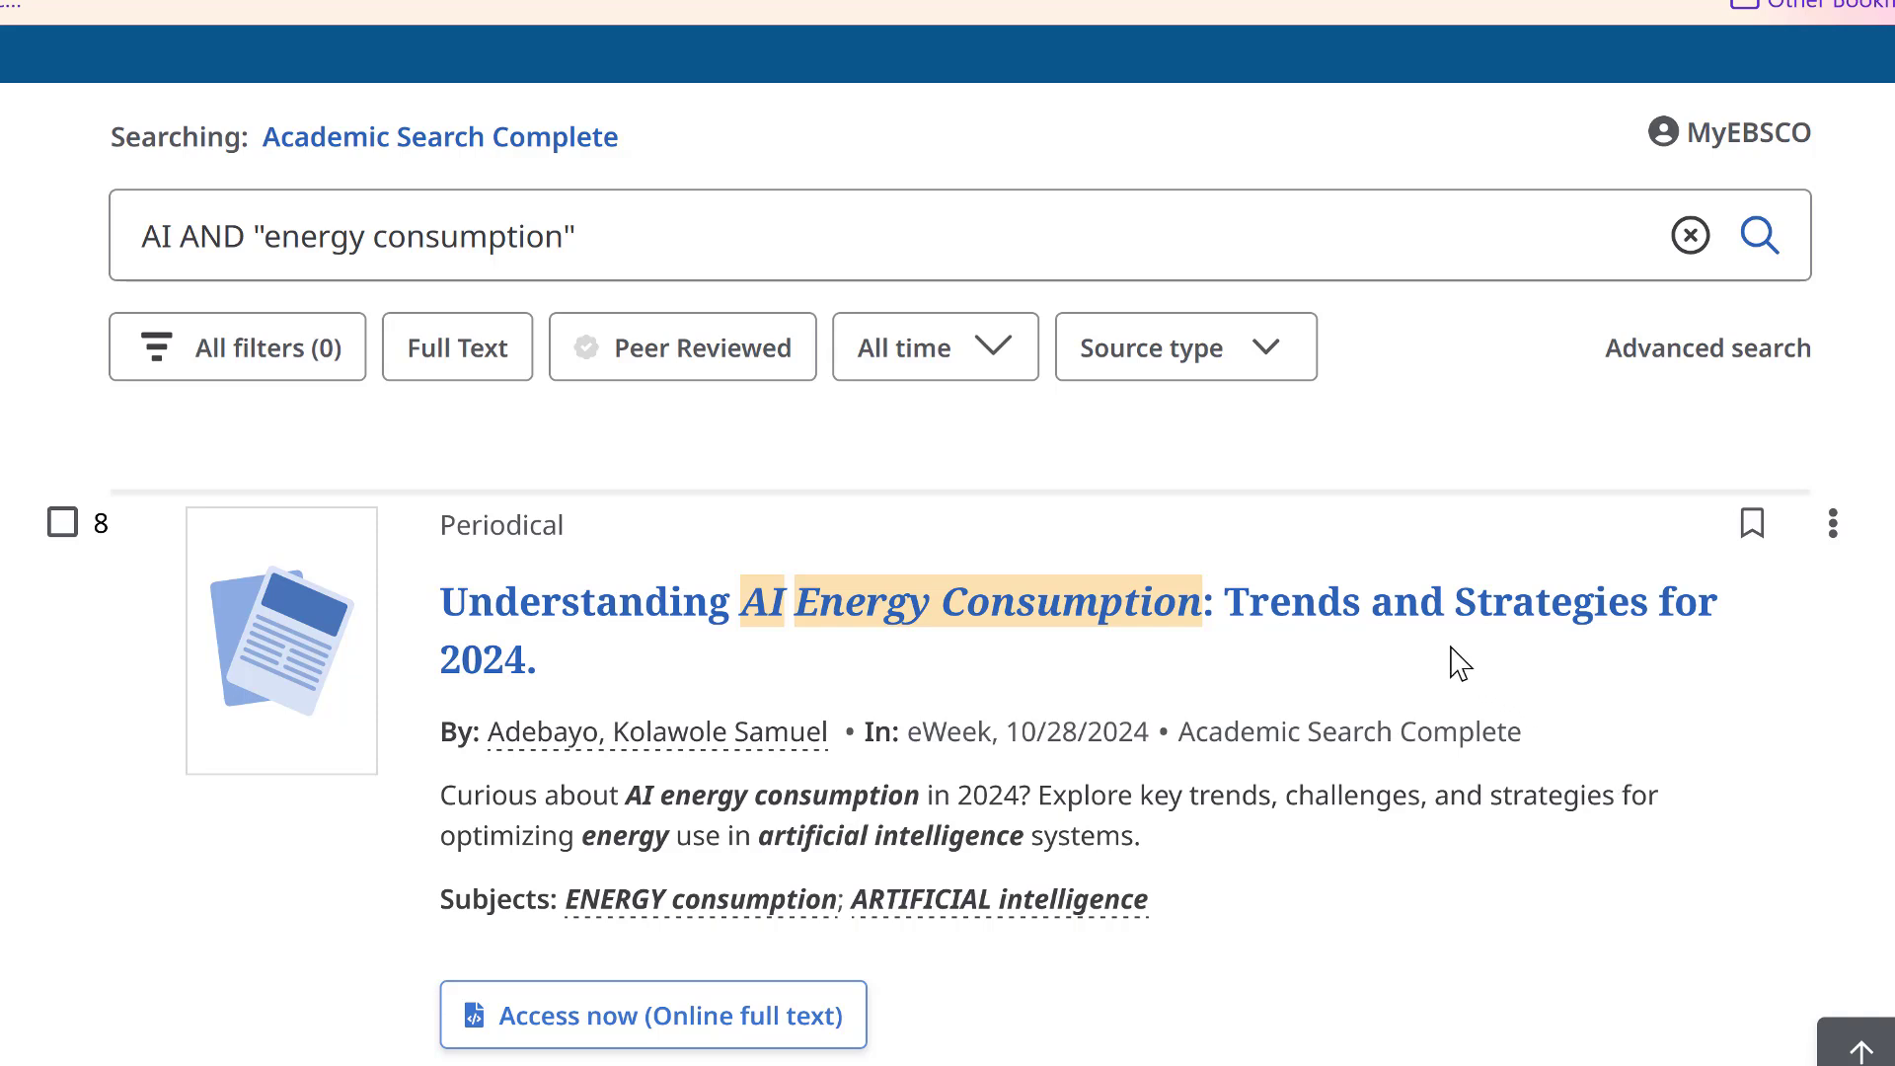
click(1421, 632)
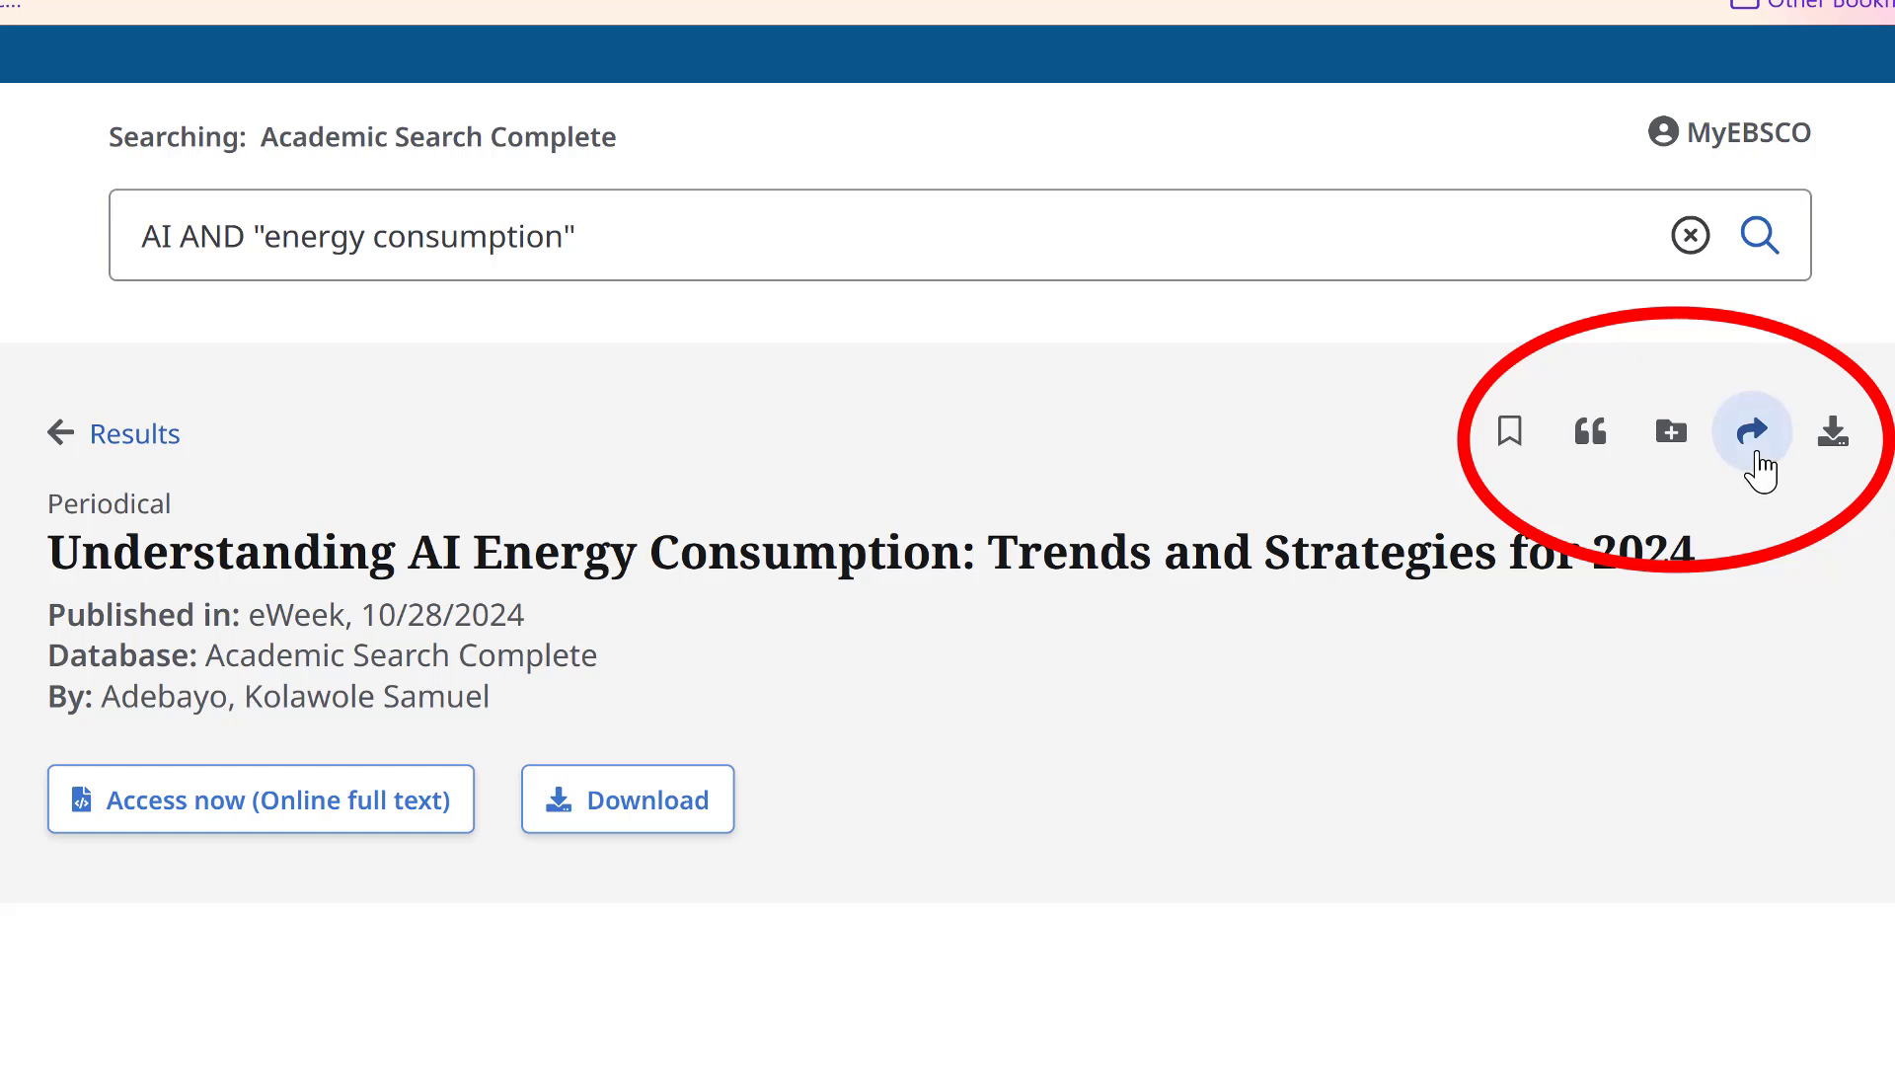
Step: Review the article's sharing options and the citation styles available for it
click(1757, 460)
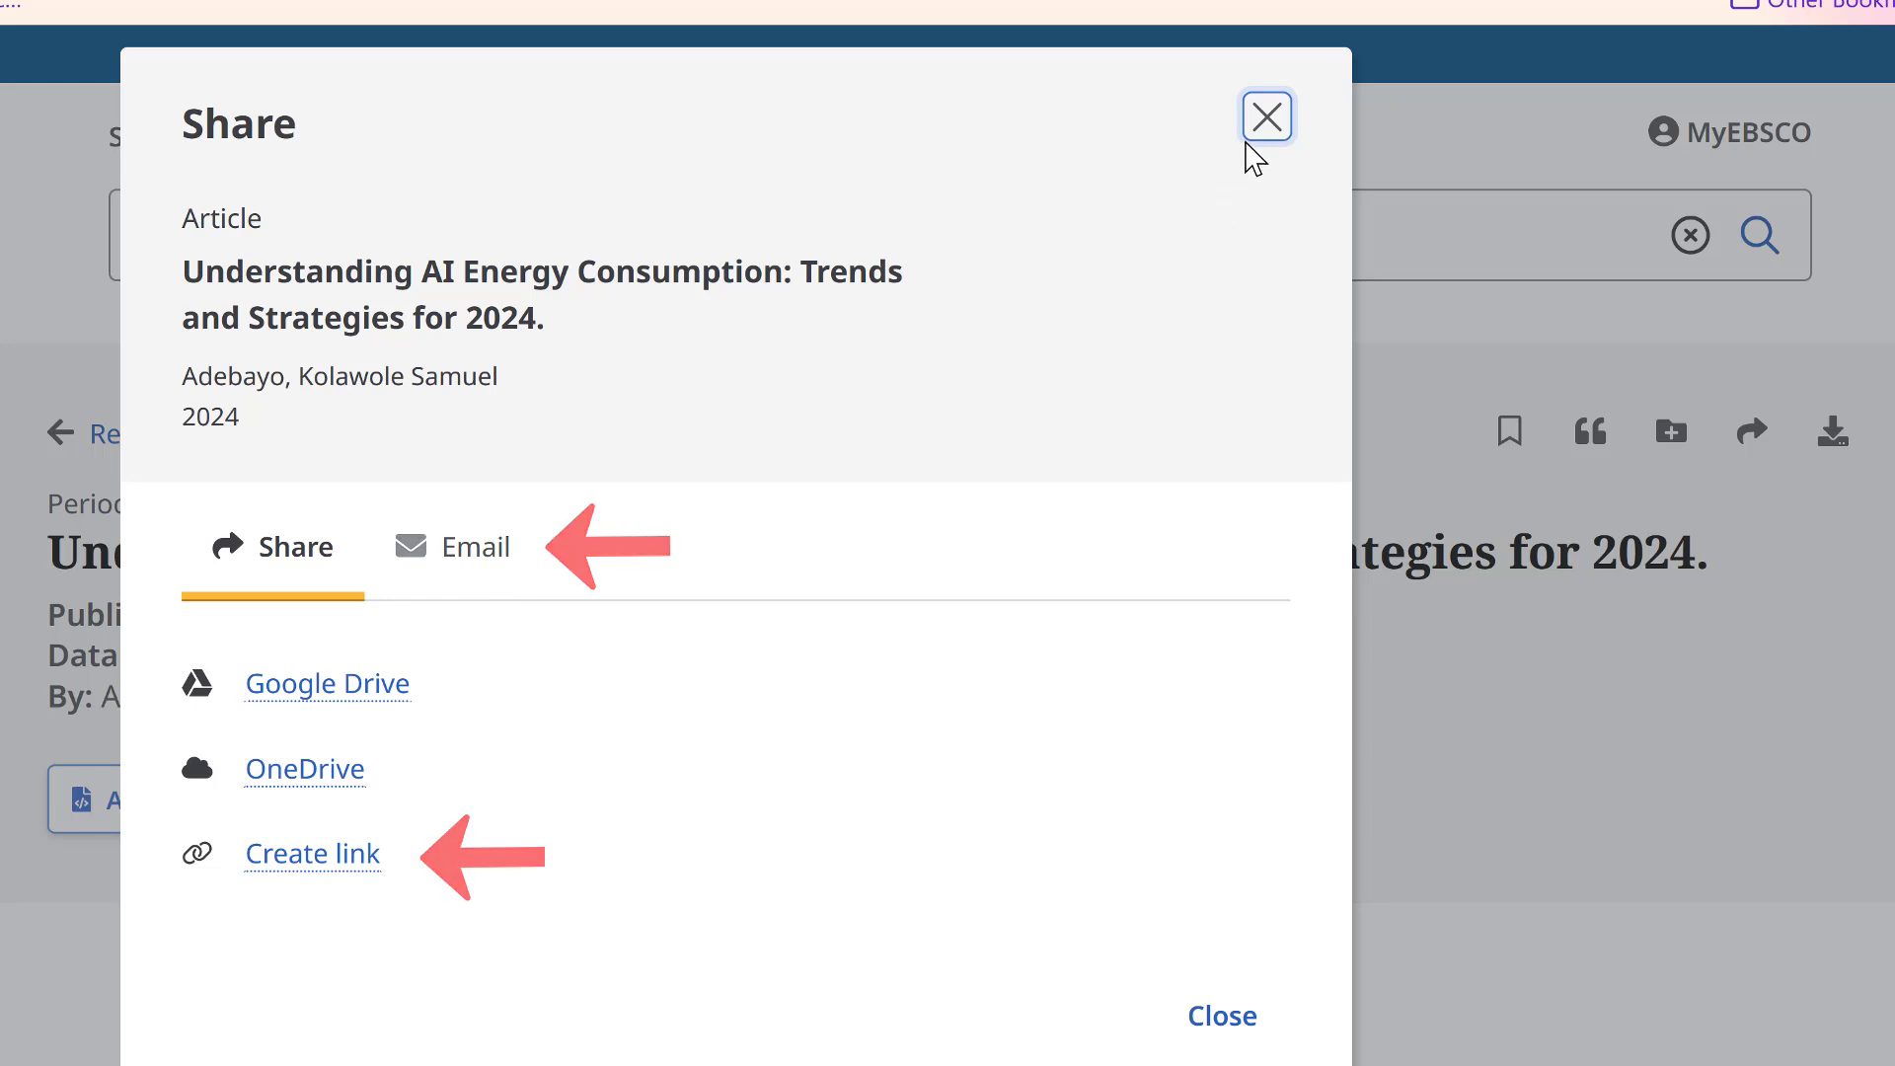
click(1260, 143)
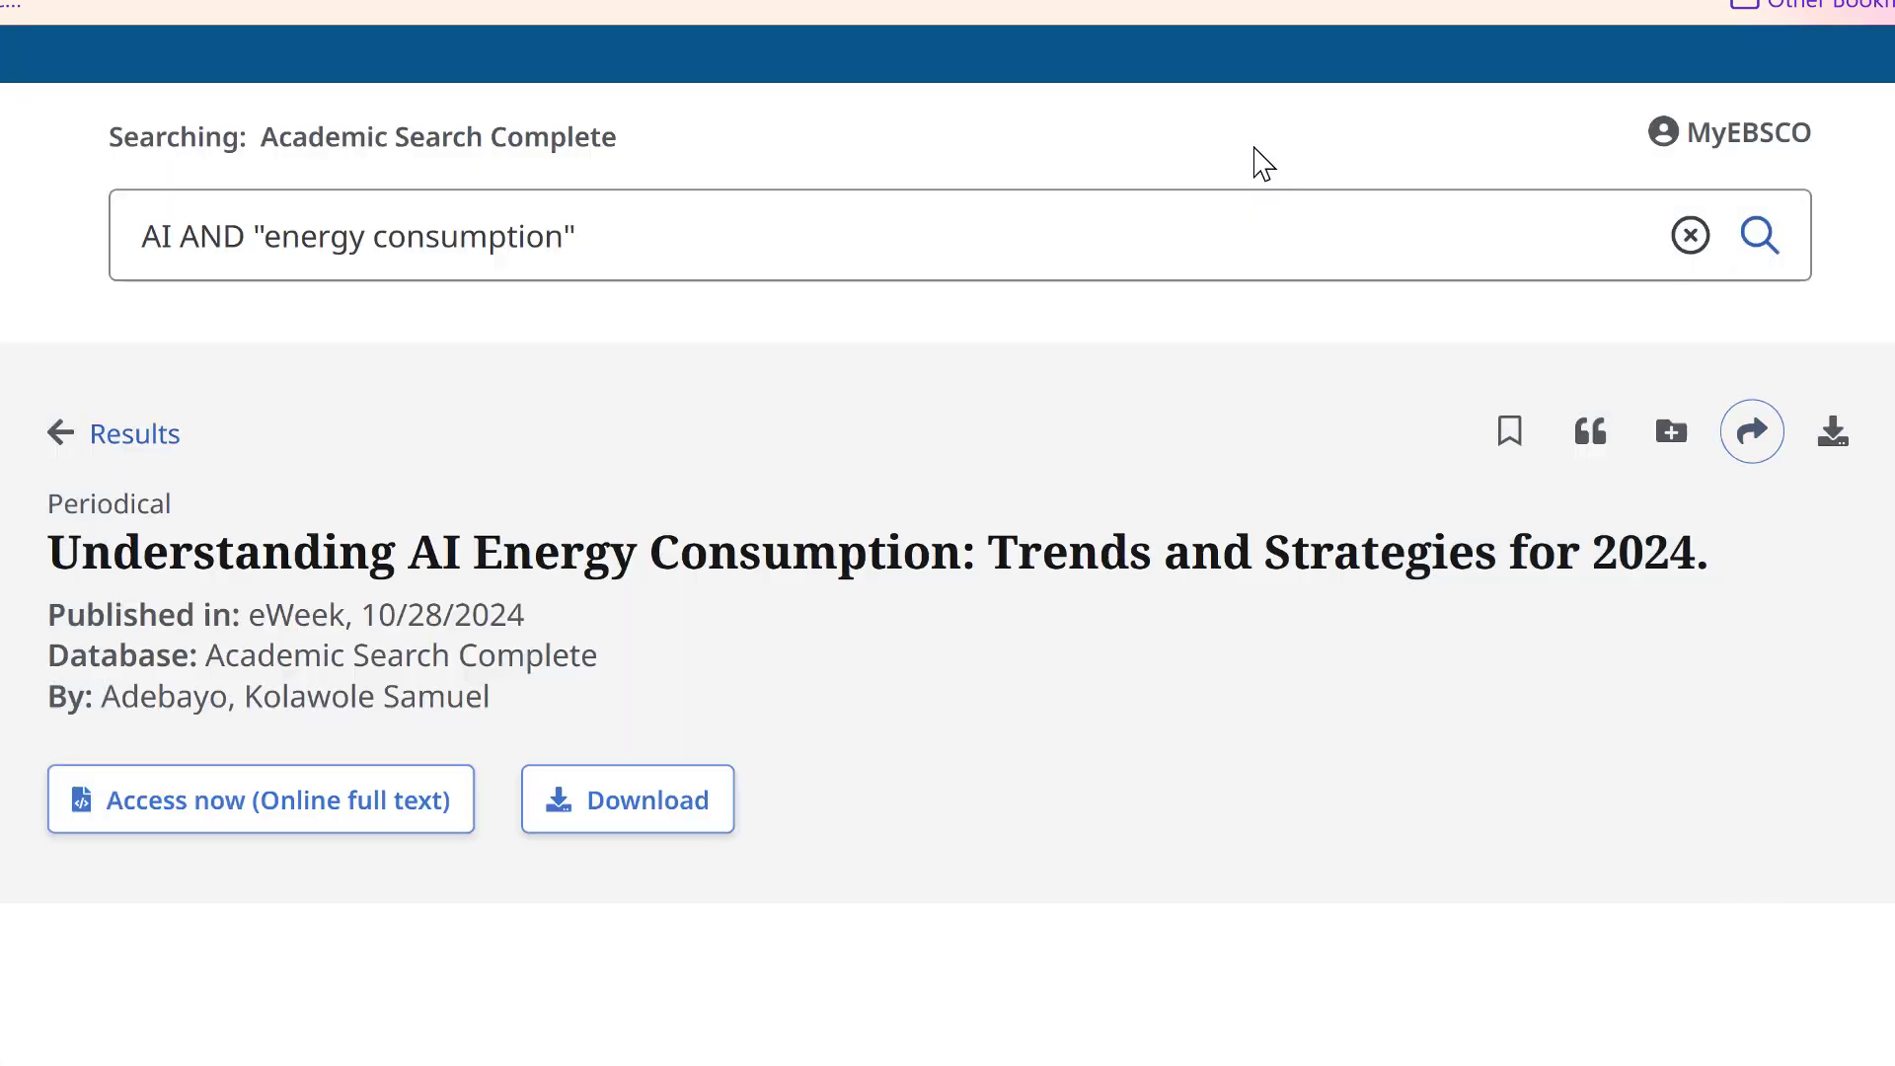
click(1587, 458)
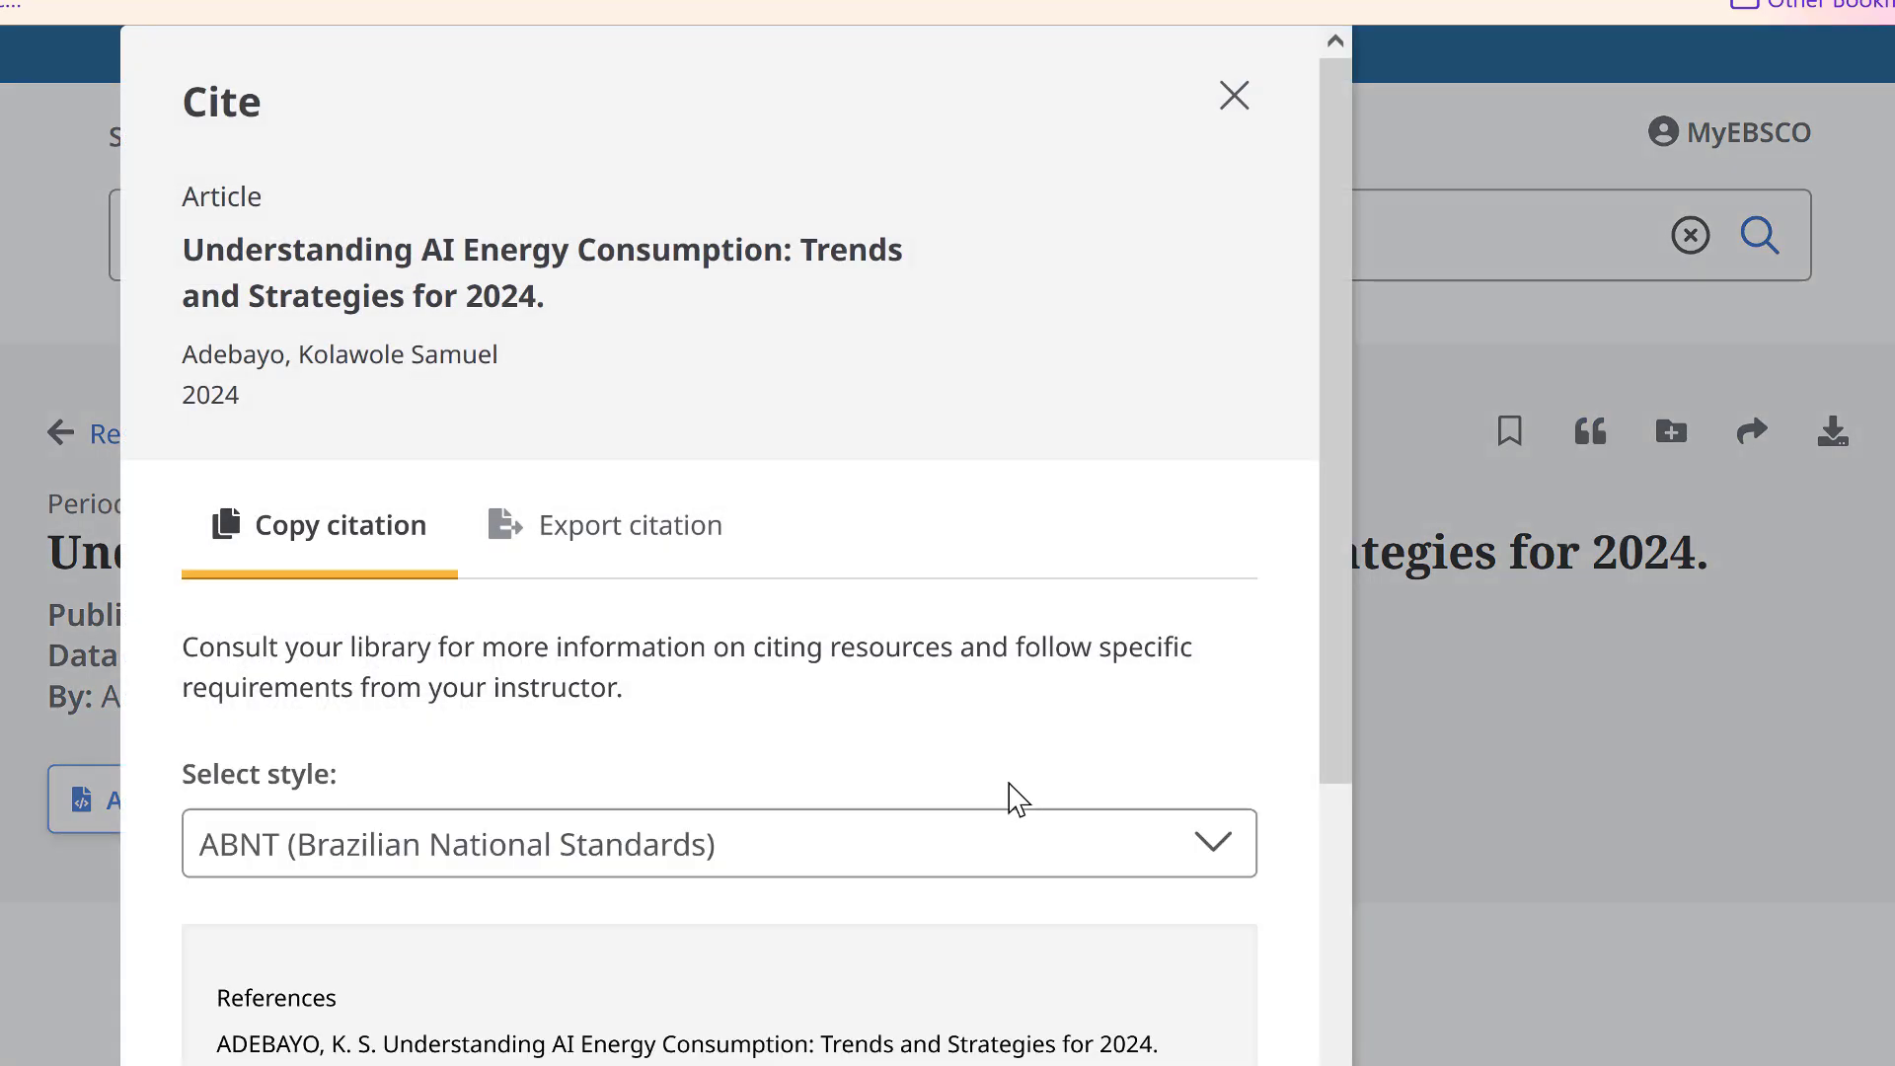
click(956, 864)
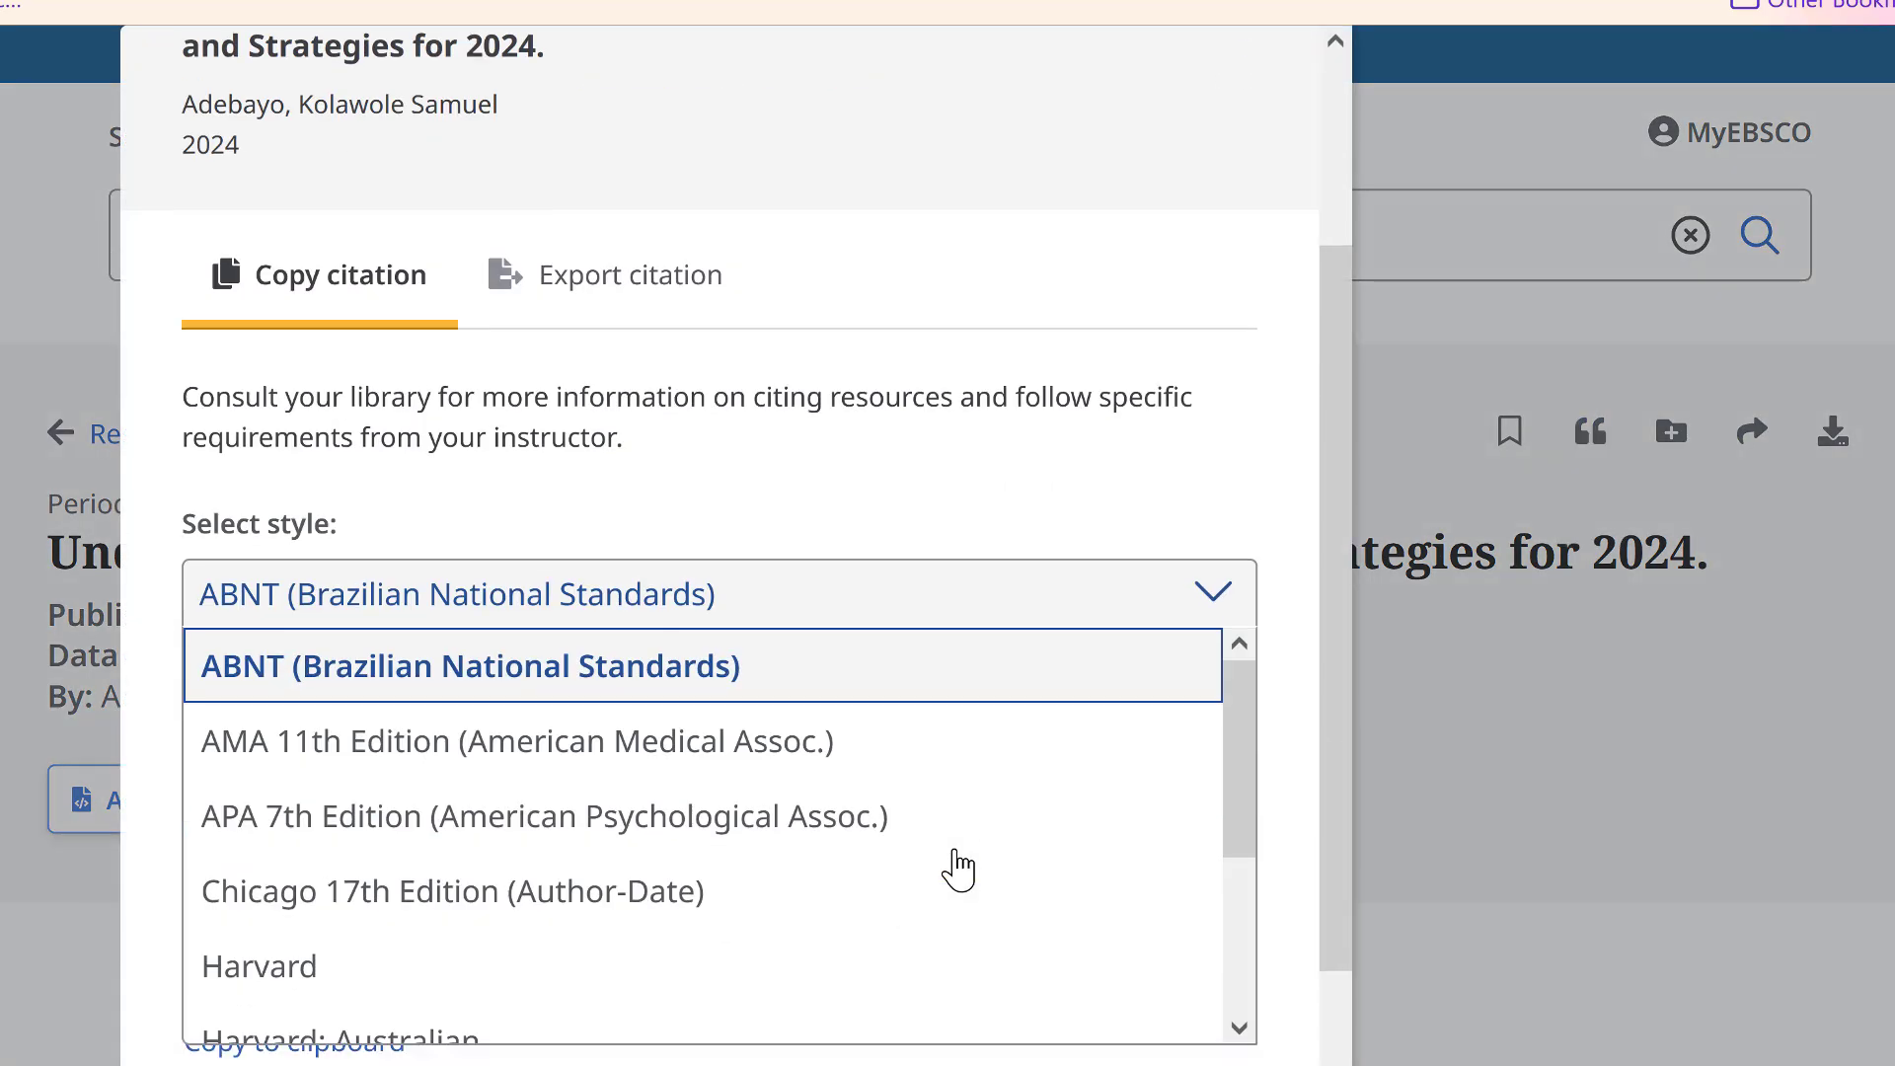
key(Escape)
key(Escape)
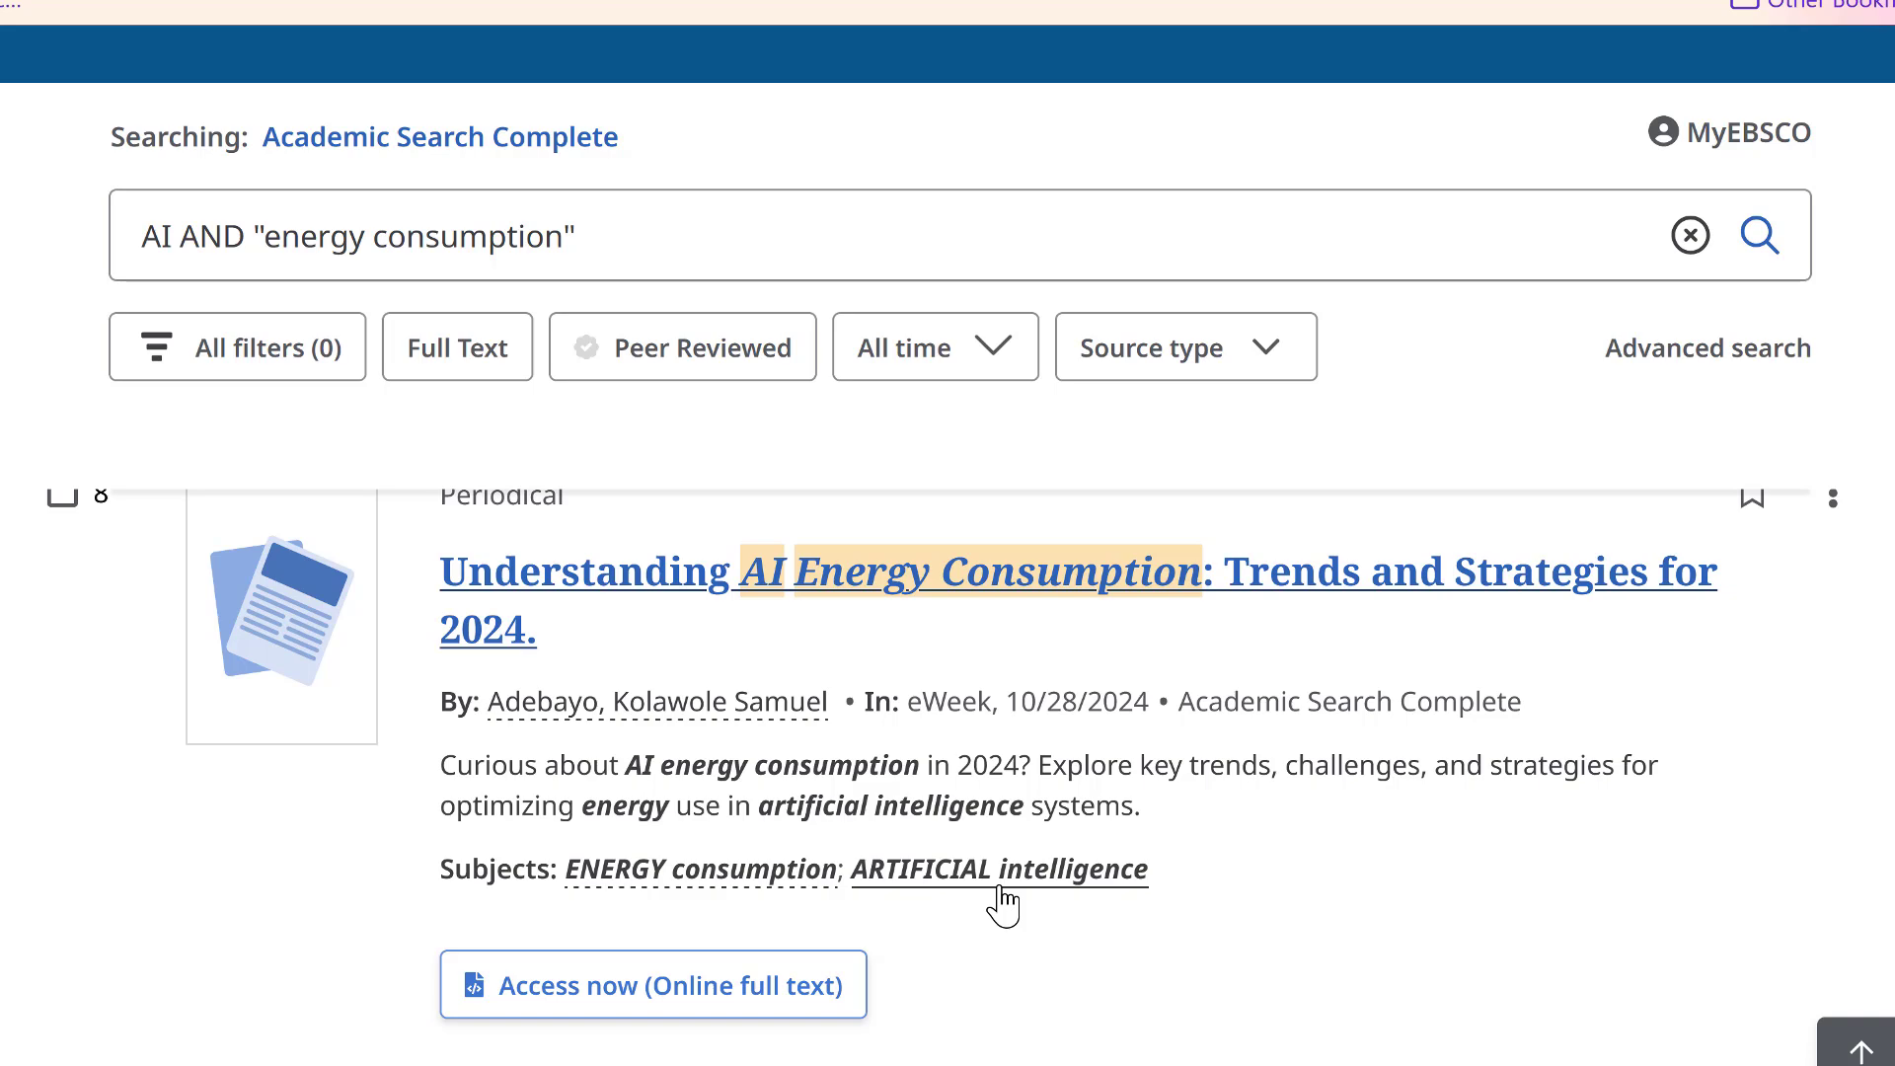
Step: Limit the results for AI AND "energy consumption" to peer-reviewed sources
scroll(1002, 903, up, 10)
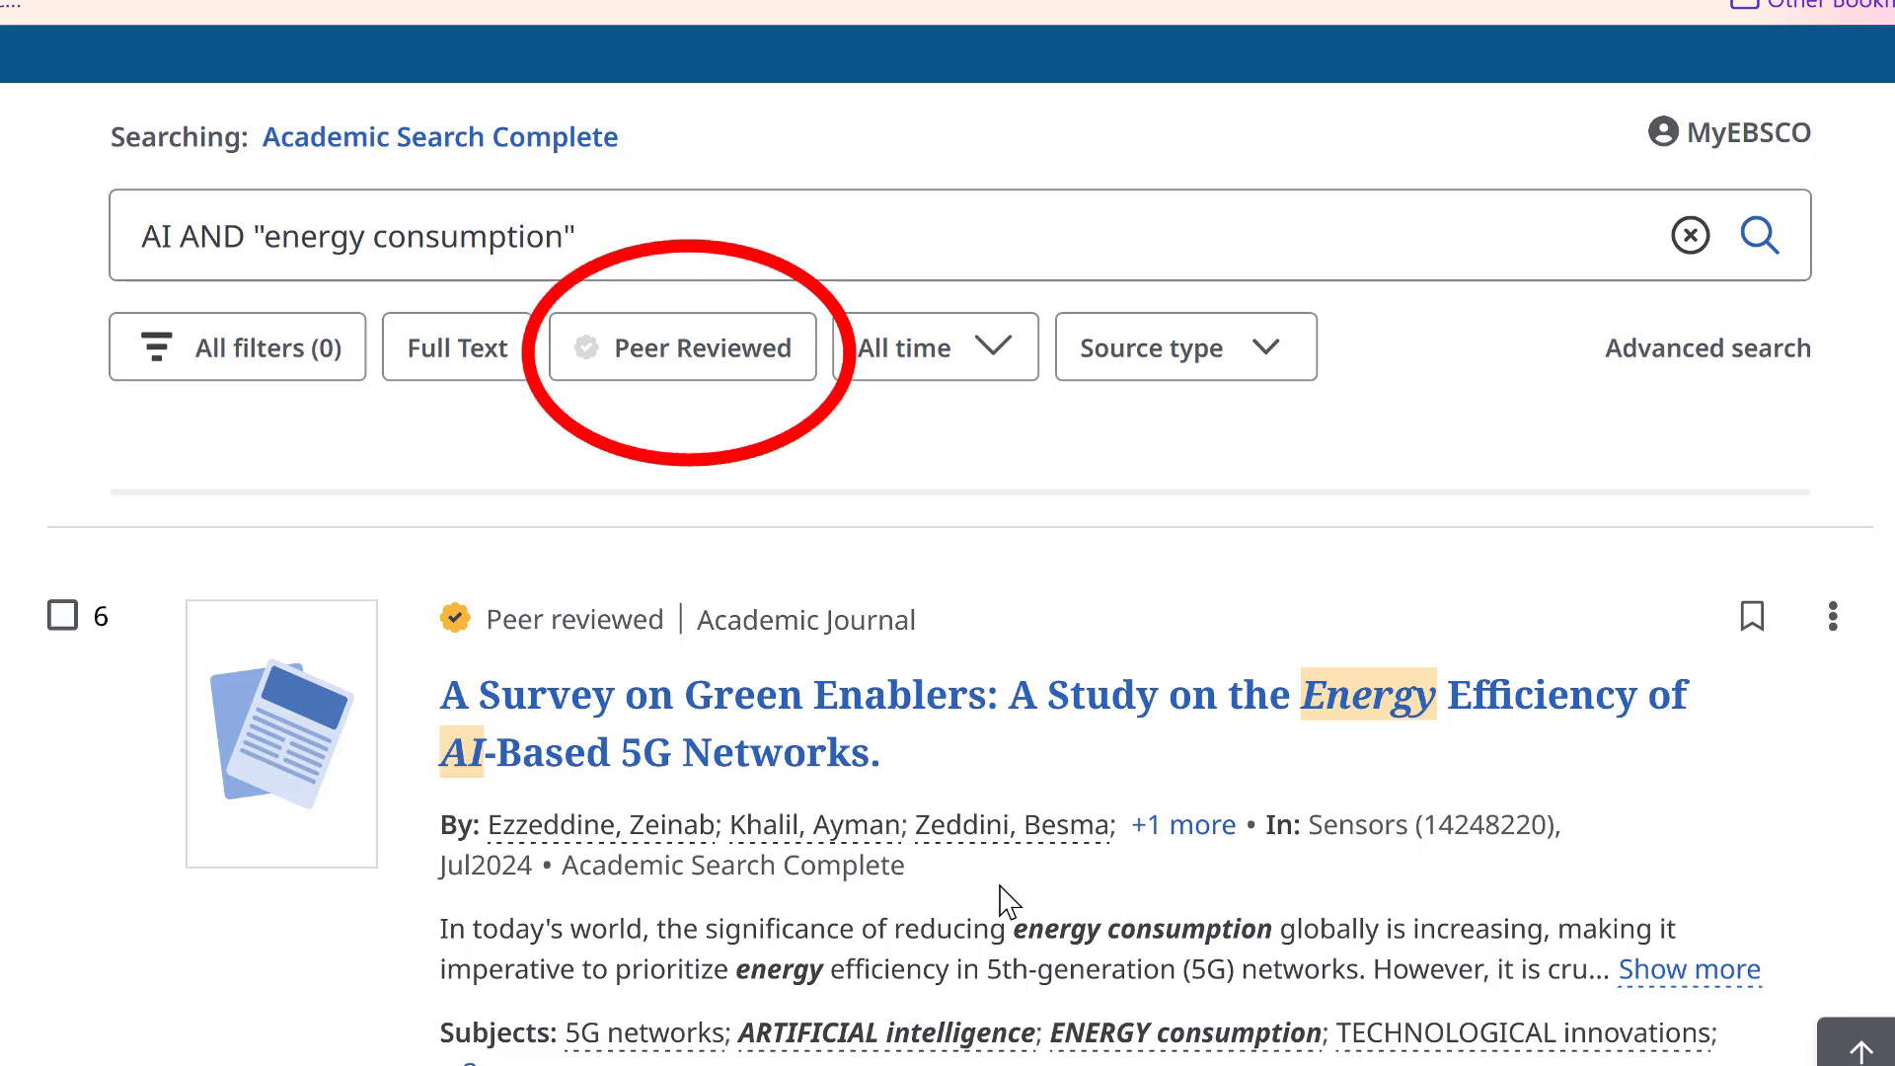
click(679, 373)
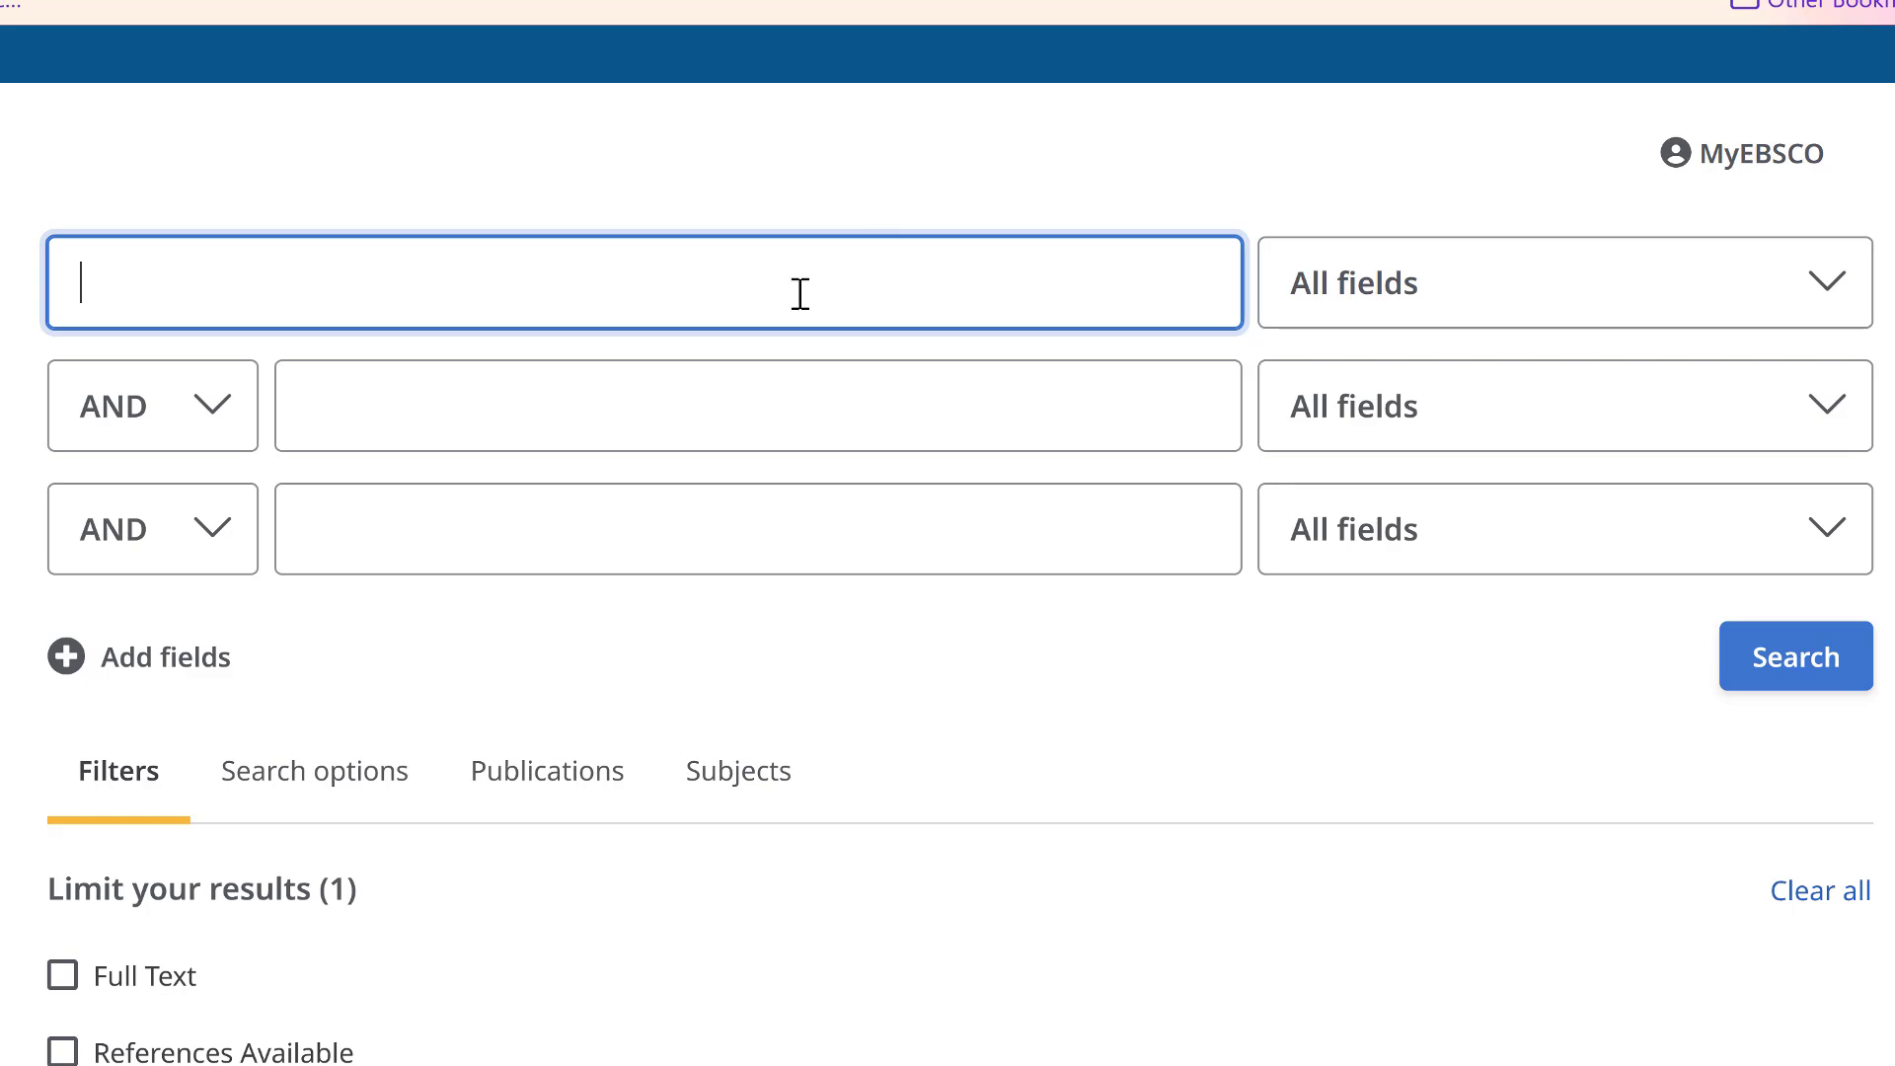
Step: Enter "artificial intelligence" as the first search term and "sustainability" as the second, combined with AND
text(Artif)
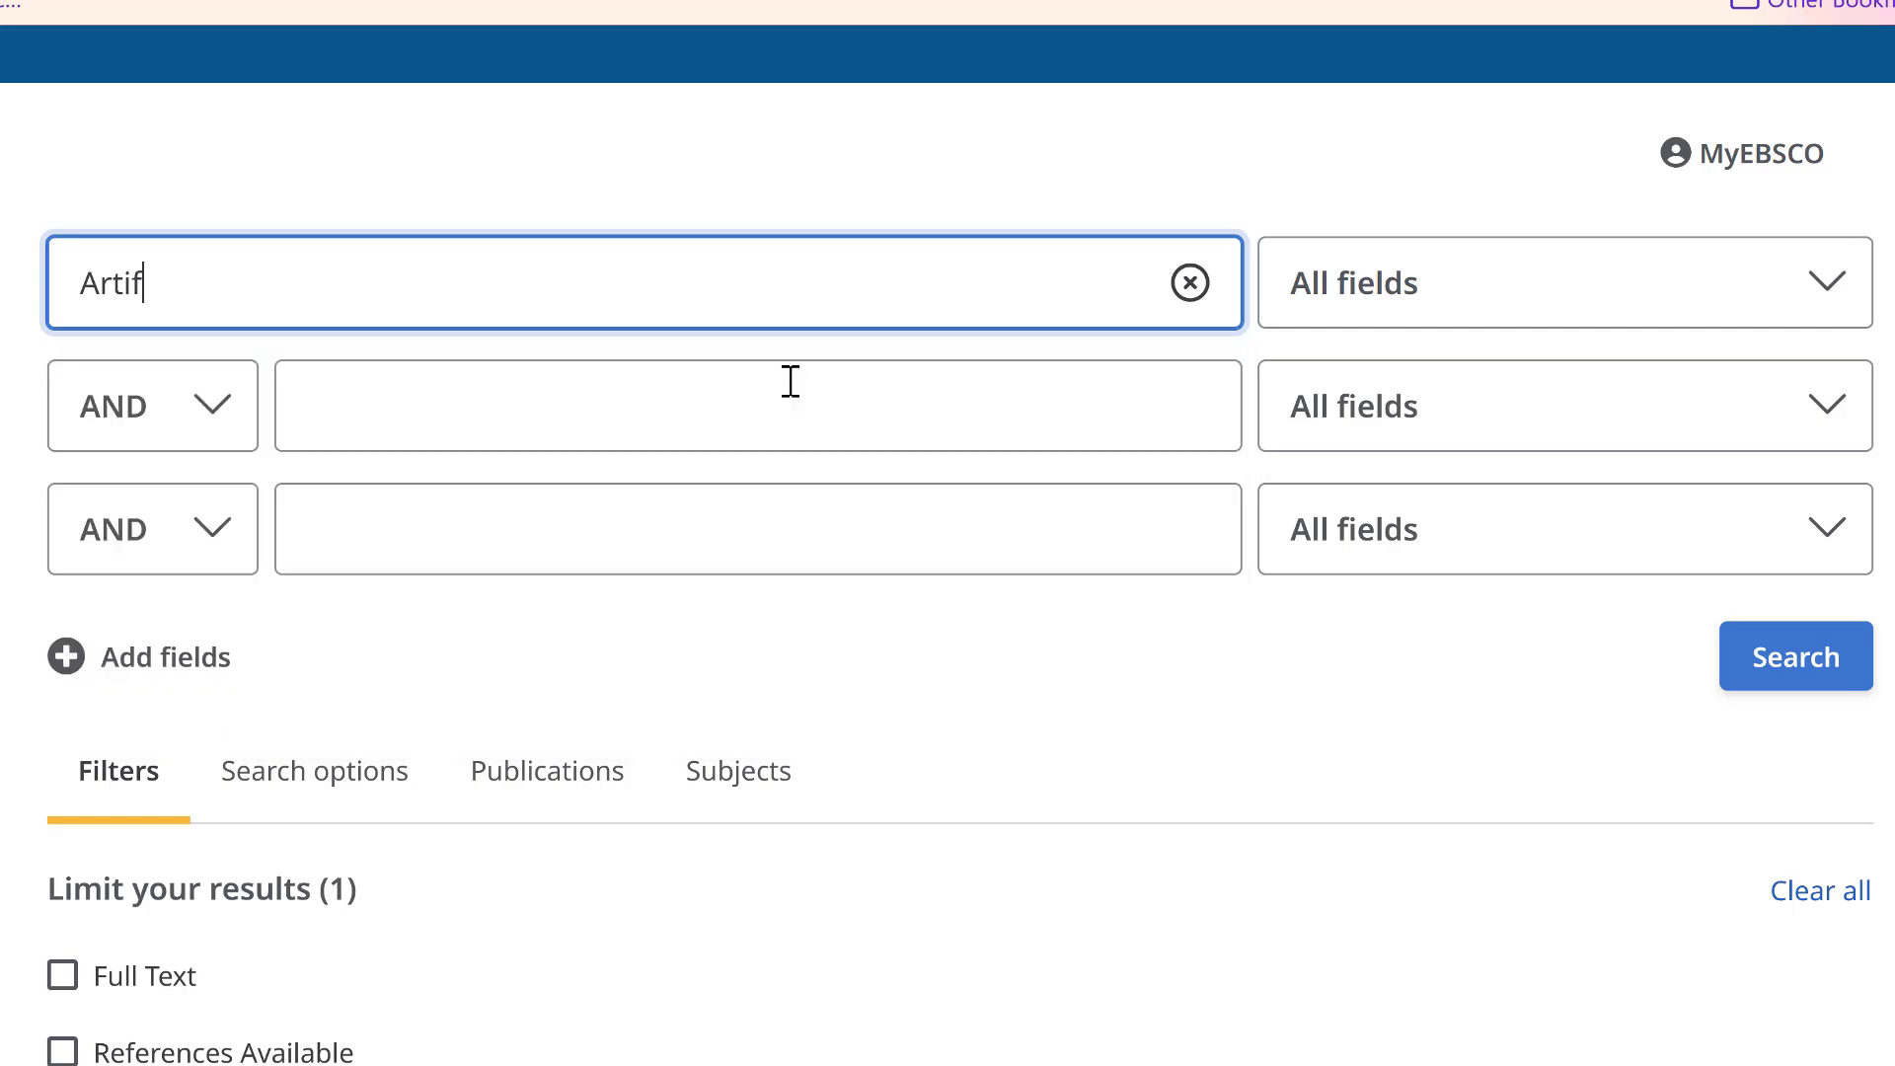
click(744, 410)
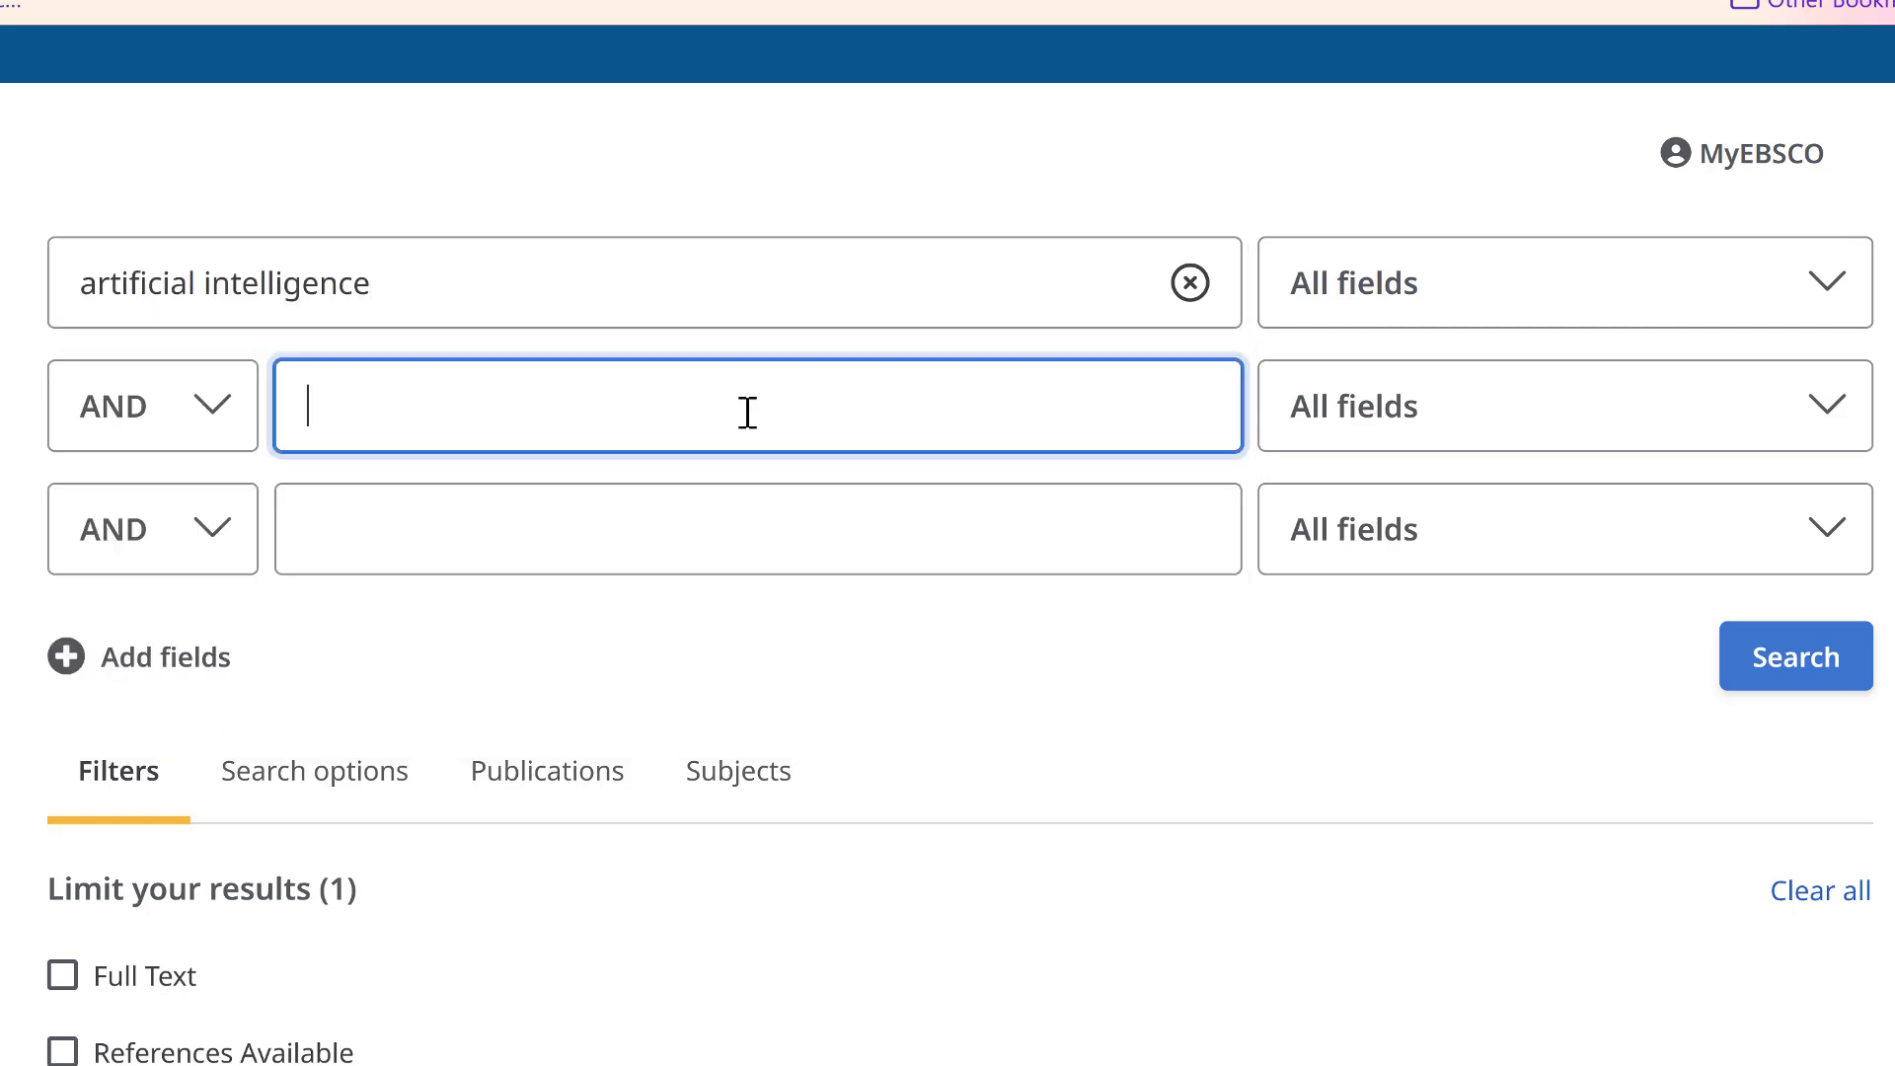
text(sustain)
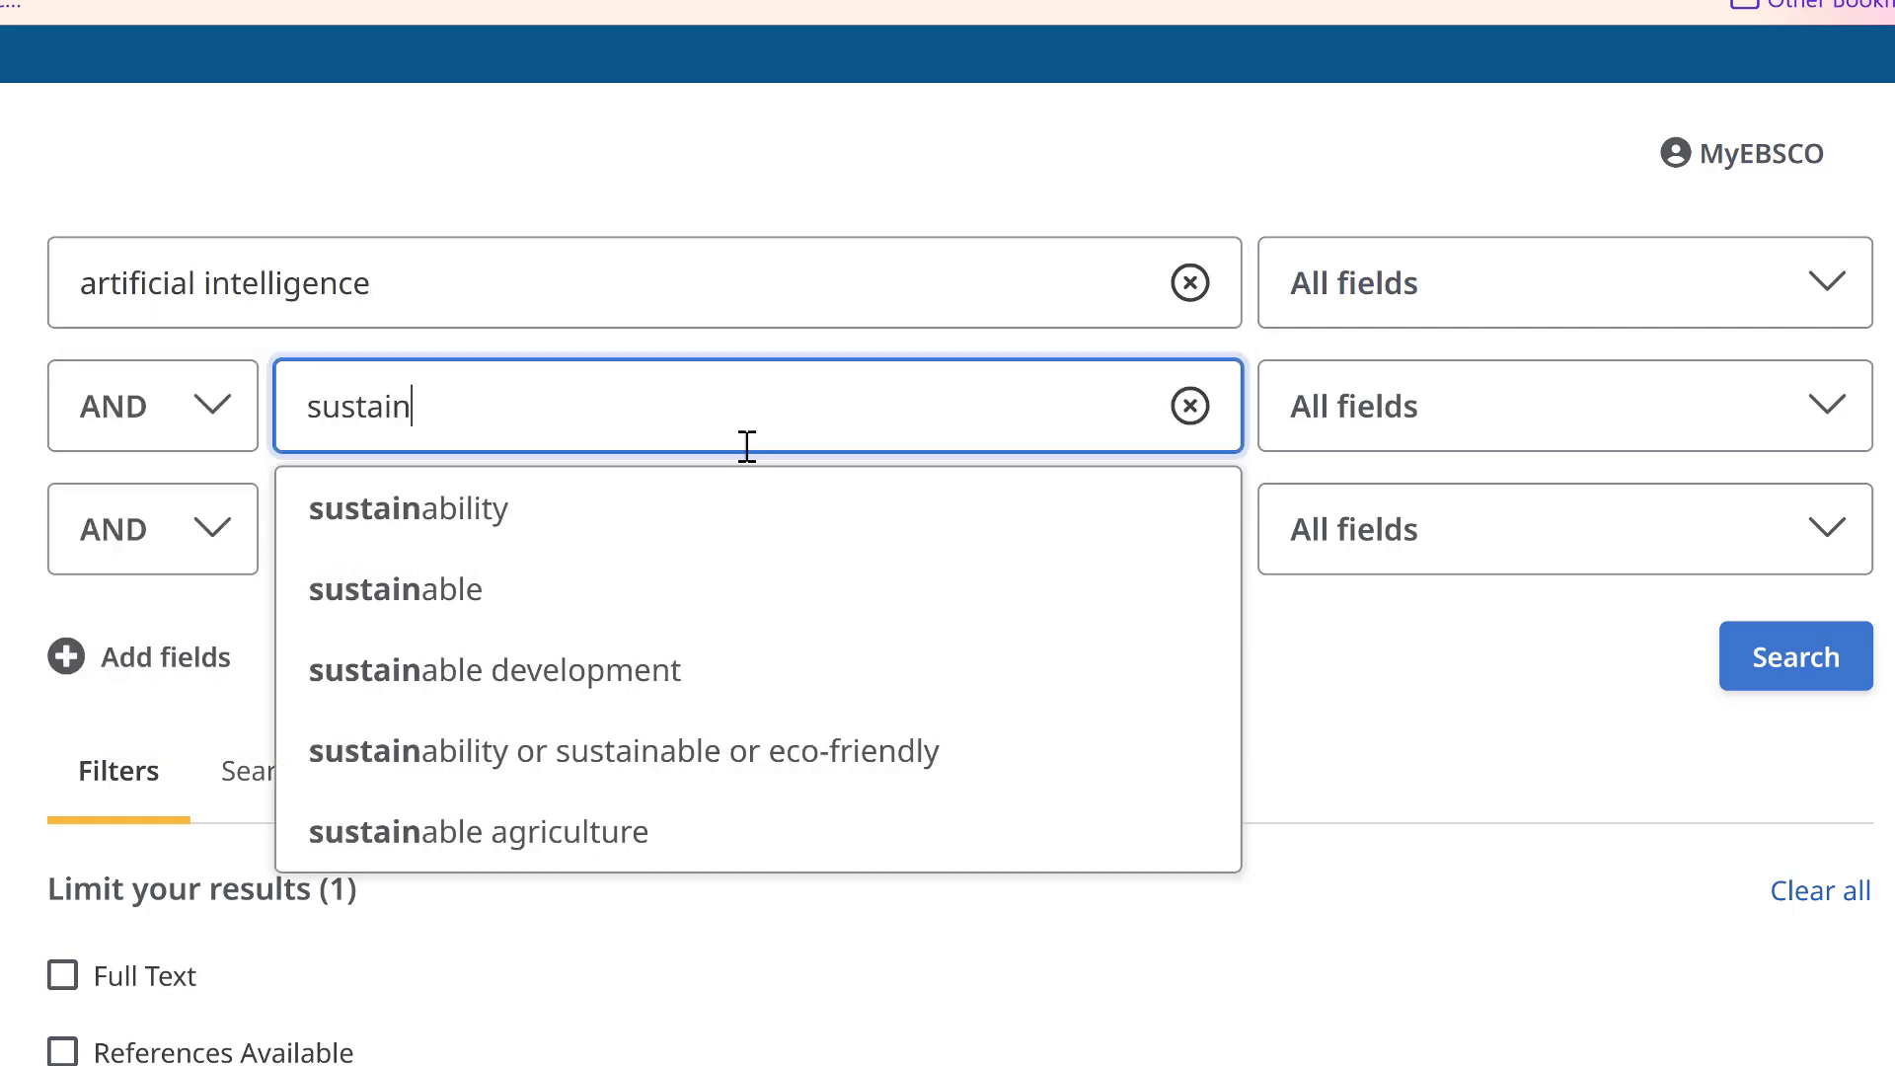
click(698, 523)
Step: Run the search with both terms restricted to Subject Terms - SU, and limit the results to full text
click(1431, 324)
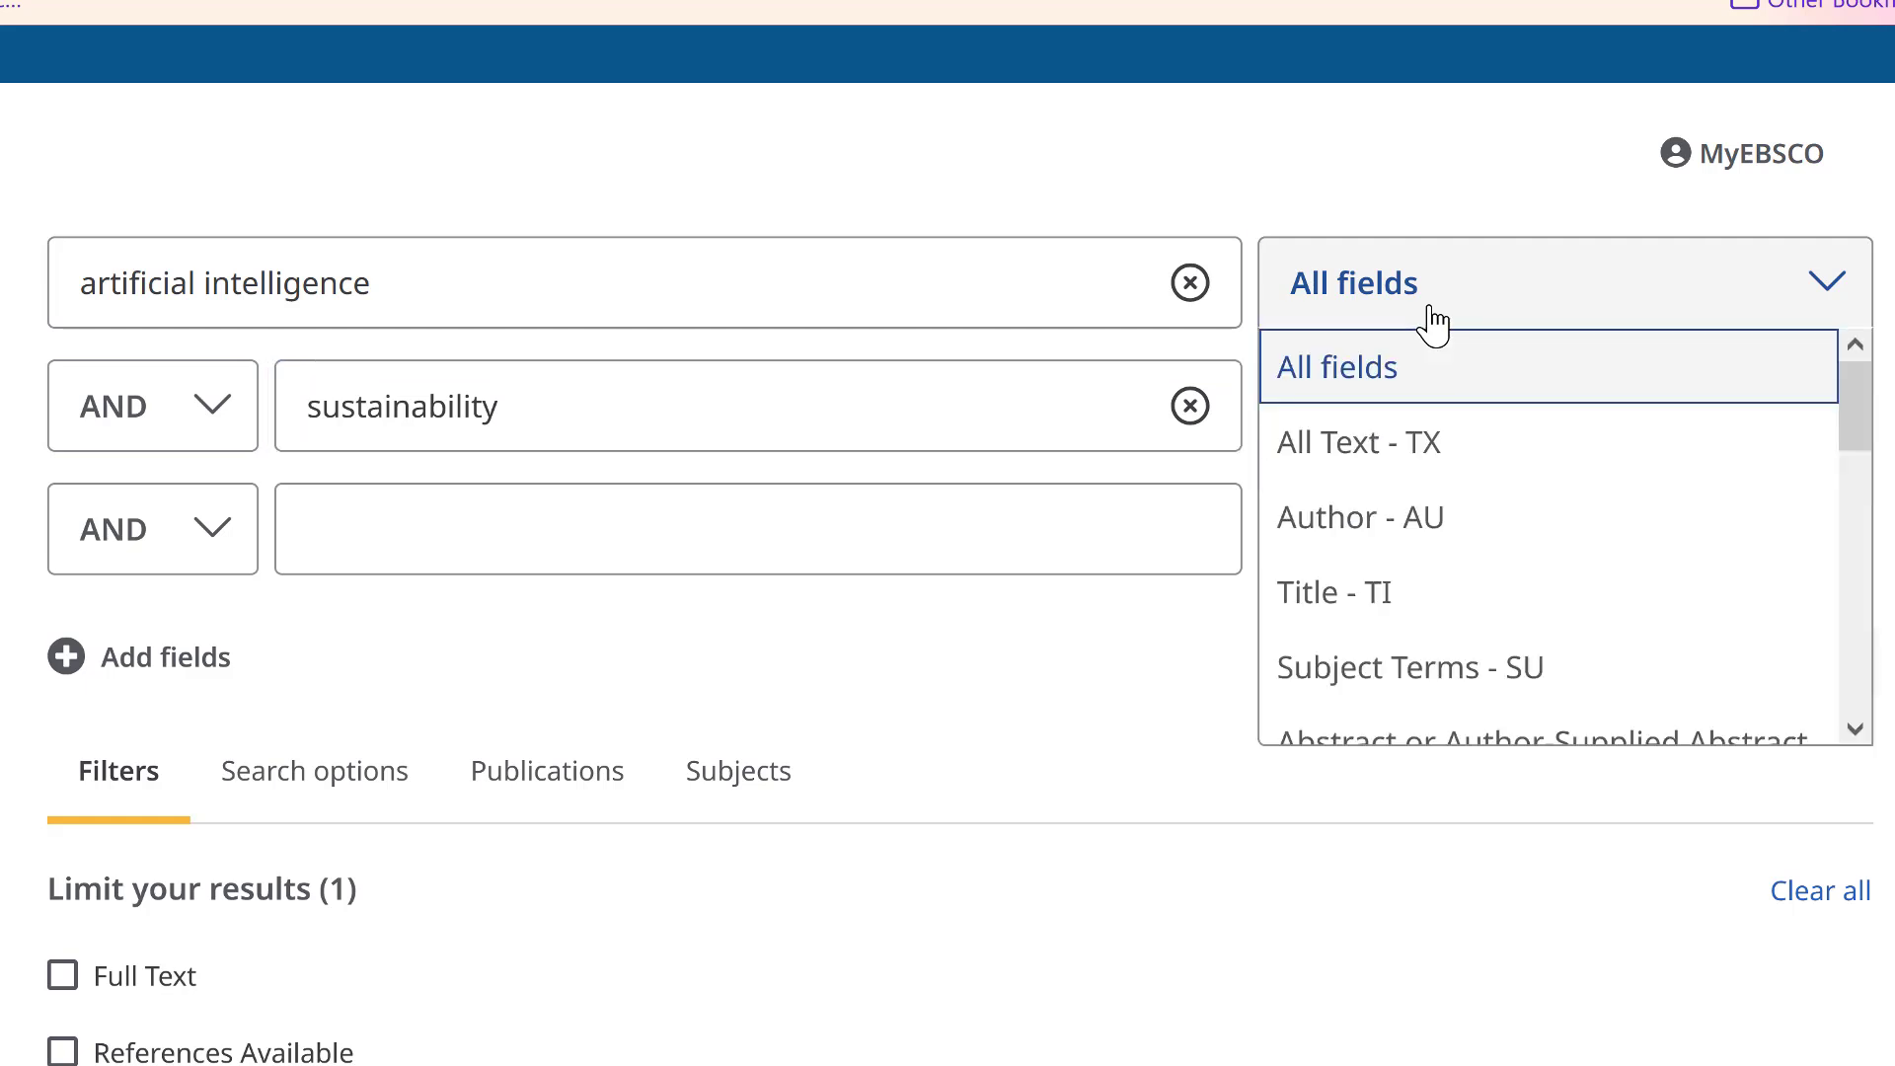
click(1420, 653)
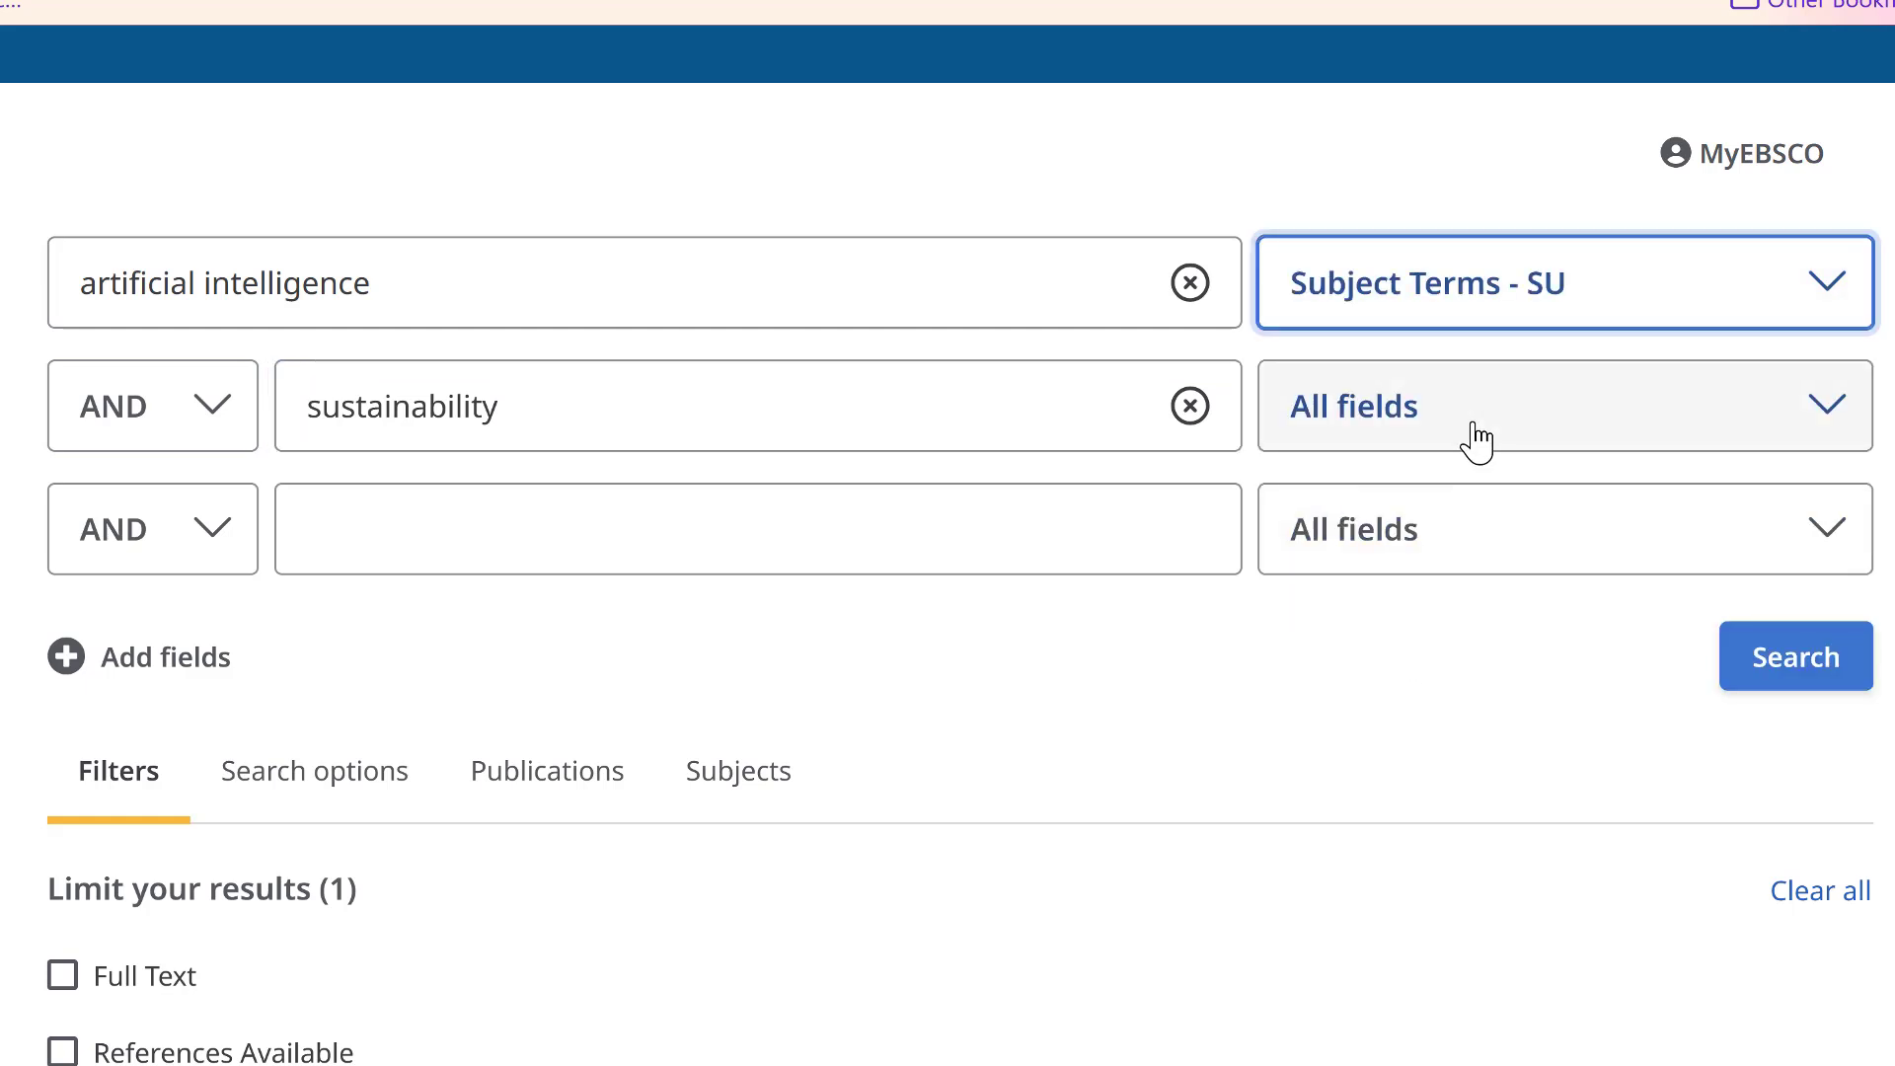
click(1352, 432)
click(1458, 794)
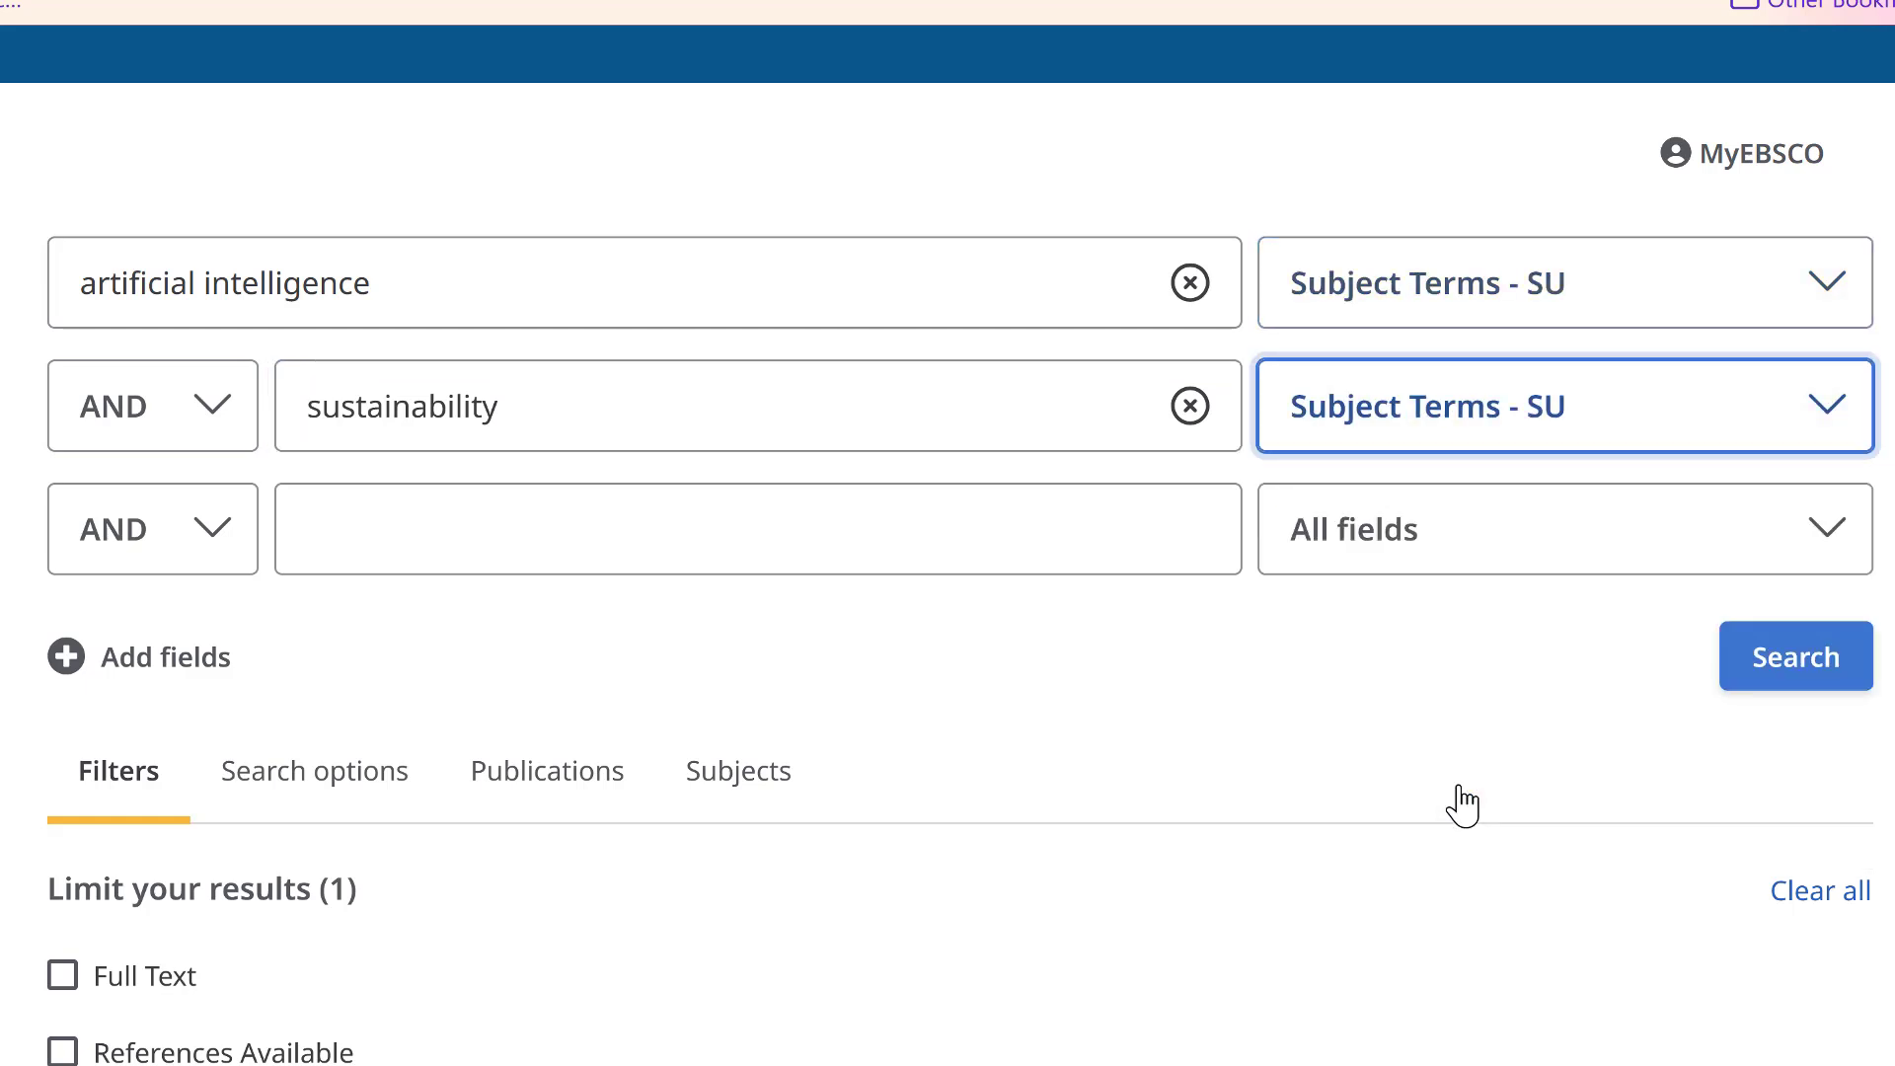
click(1815, 661)
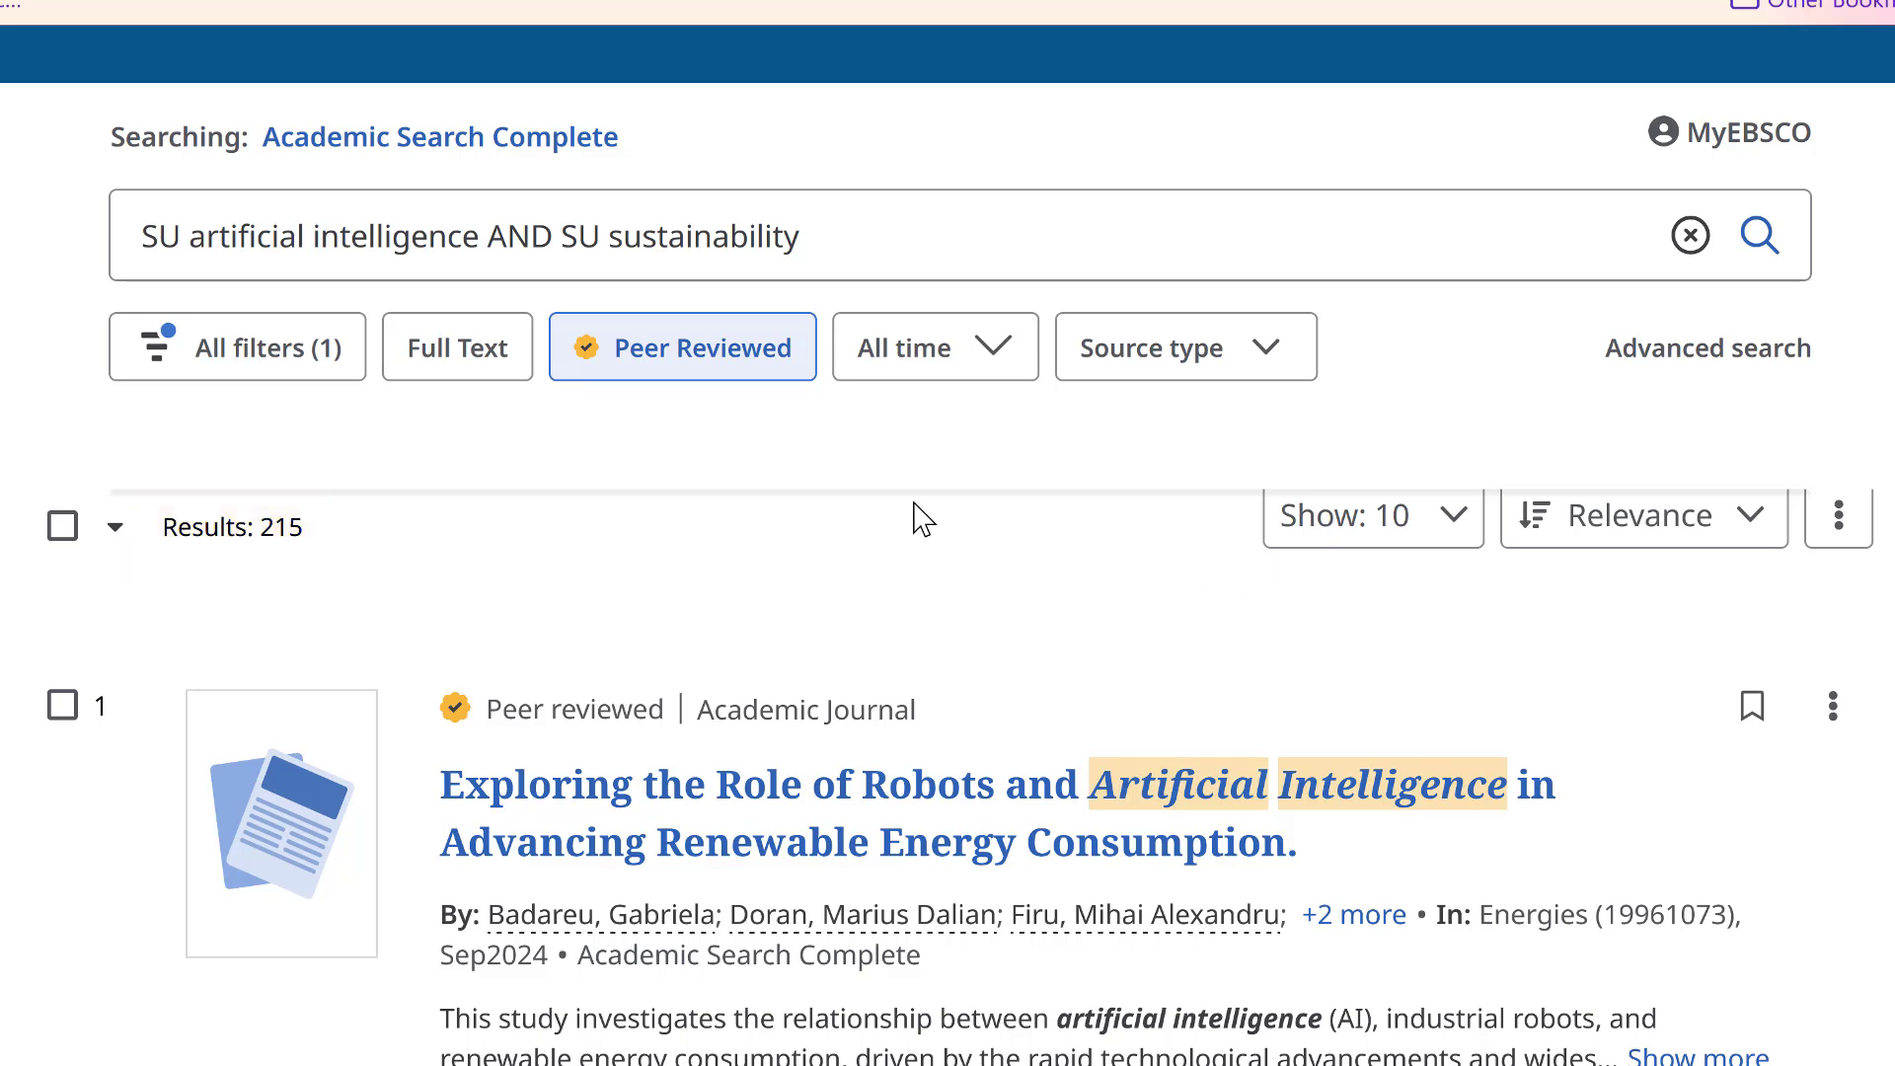
click(483, 392)
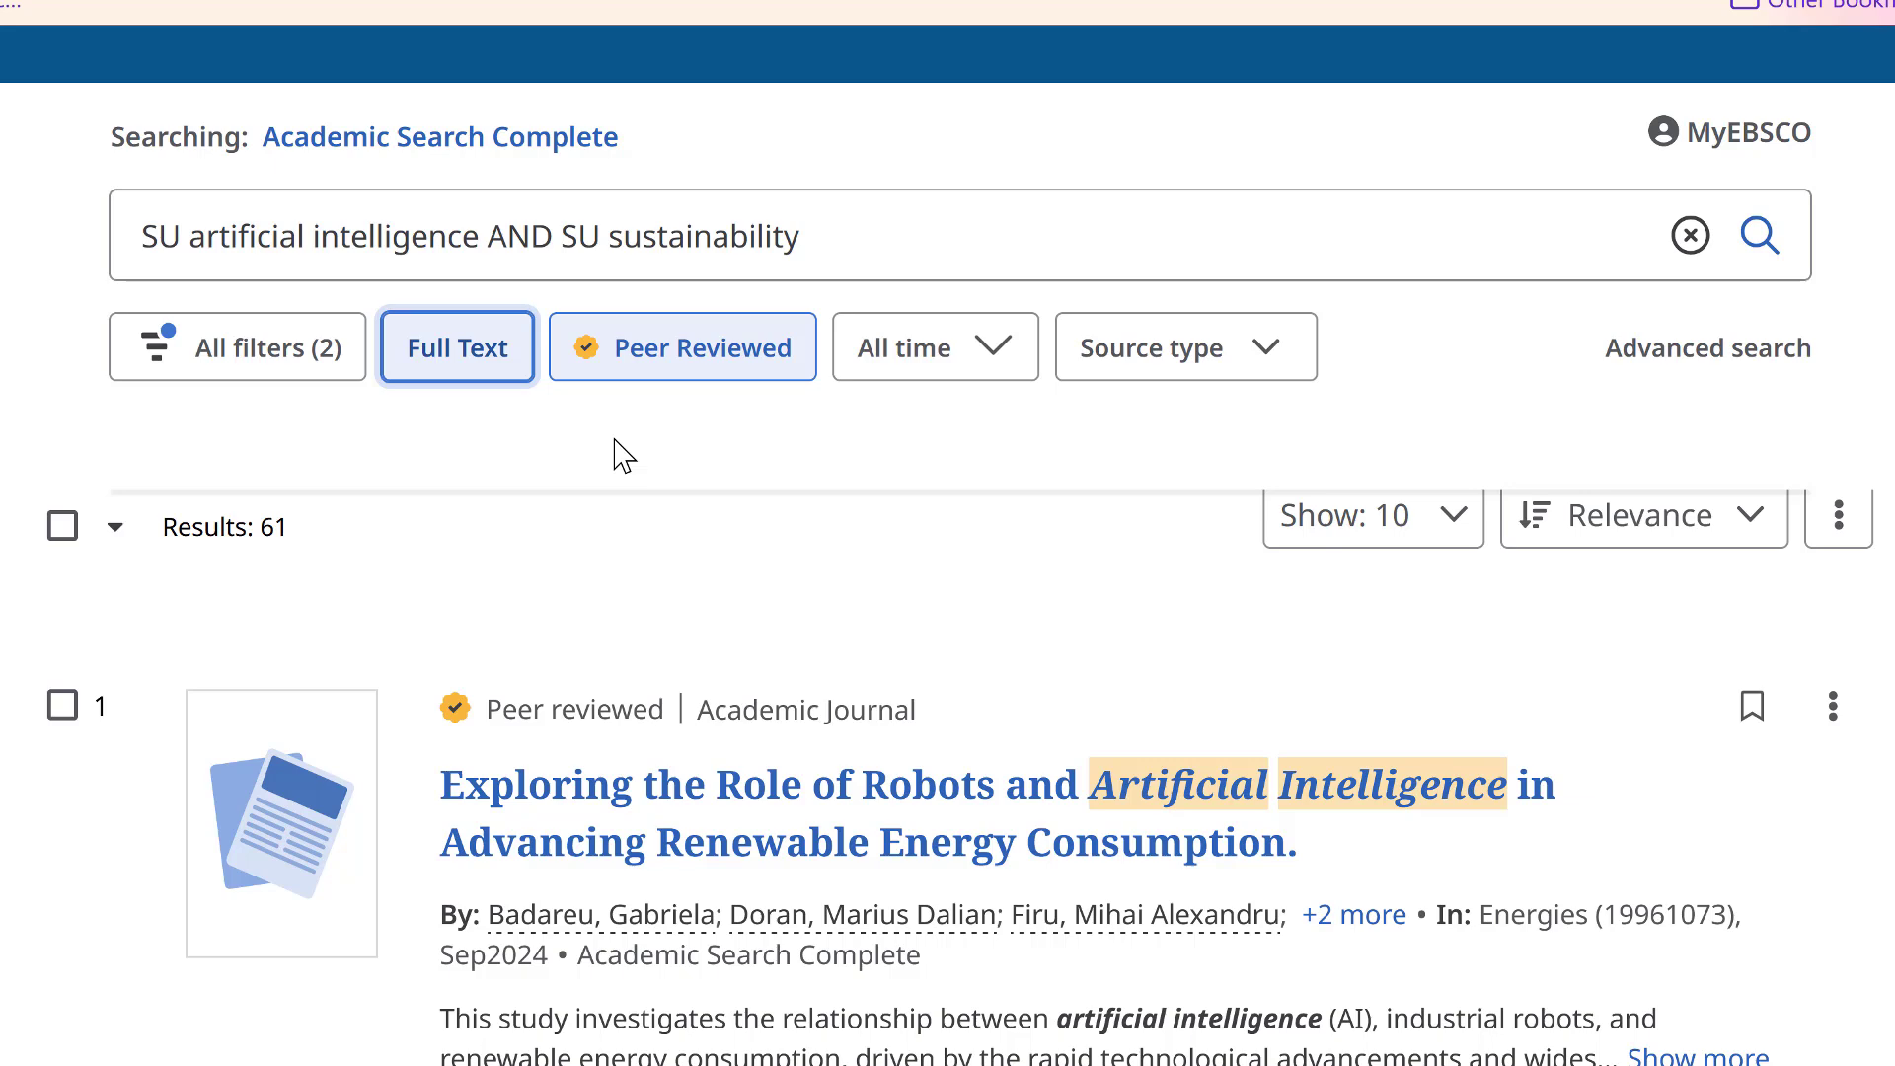
Step: Browse the results and check the actions available for "A Survey on Recent Applications of Artificial Intelligence and Optimization for Smart Grids in Smart Manufacturing."
scroll(1302, 1023, down, 15)
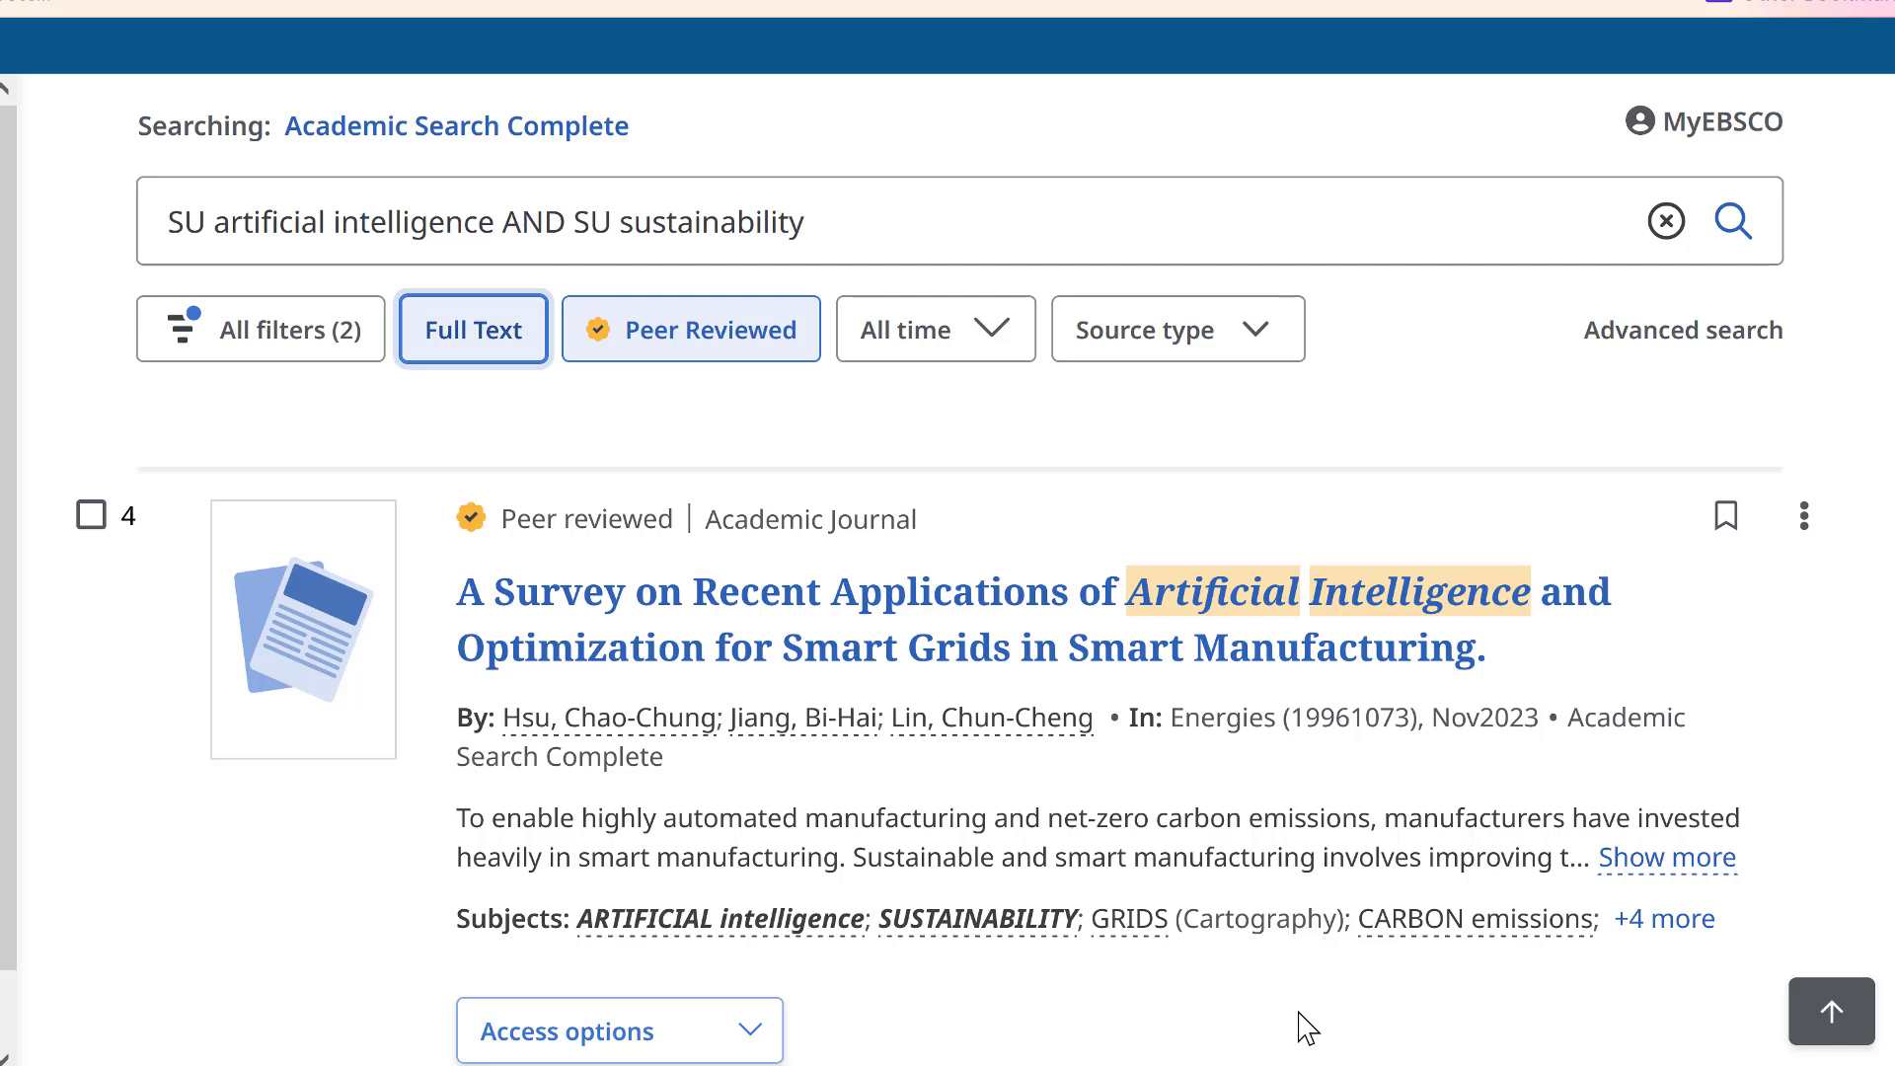
click(1802, 533)
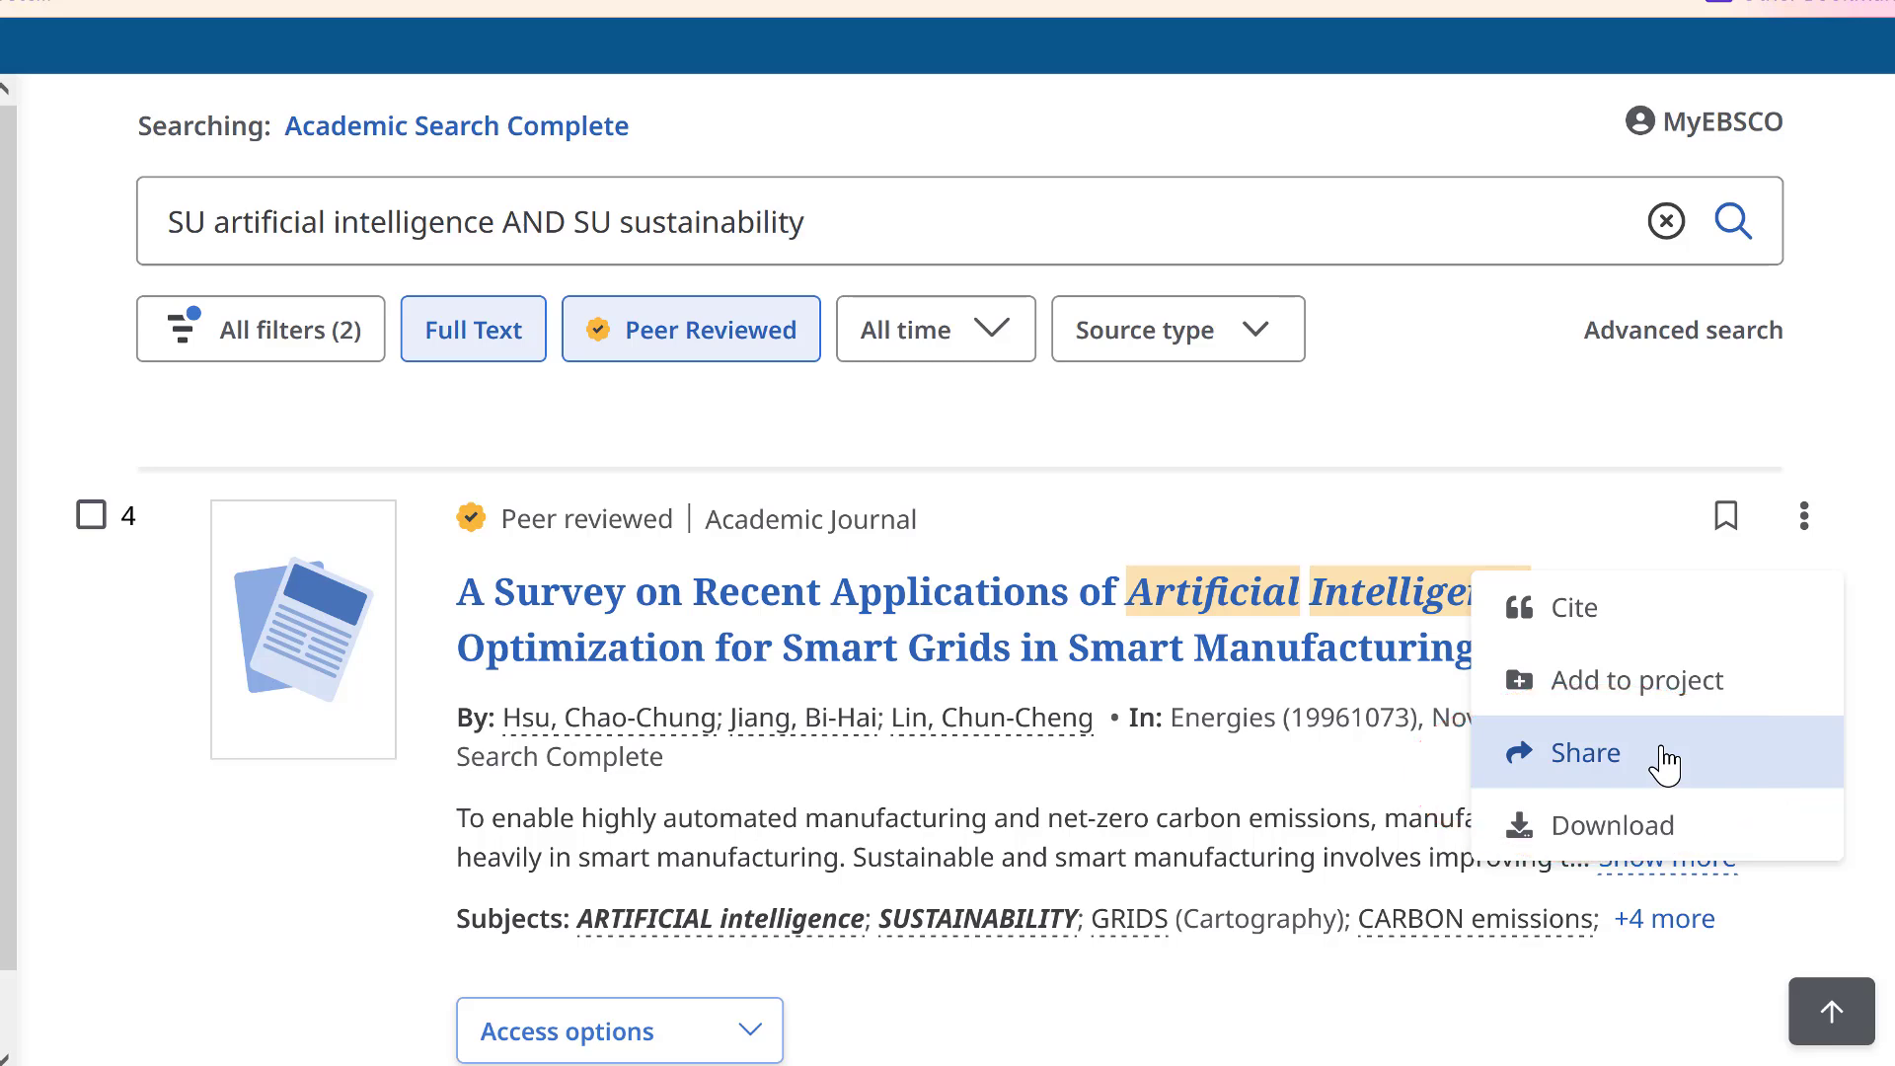
click(1264, 827)
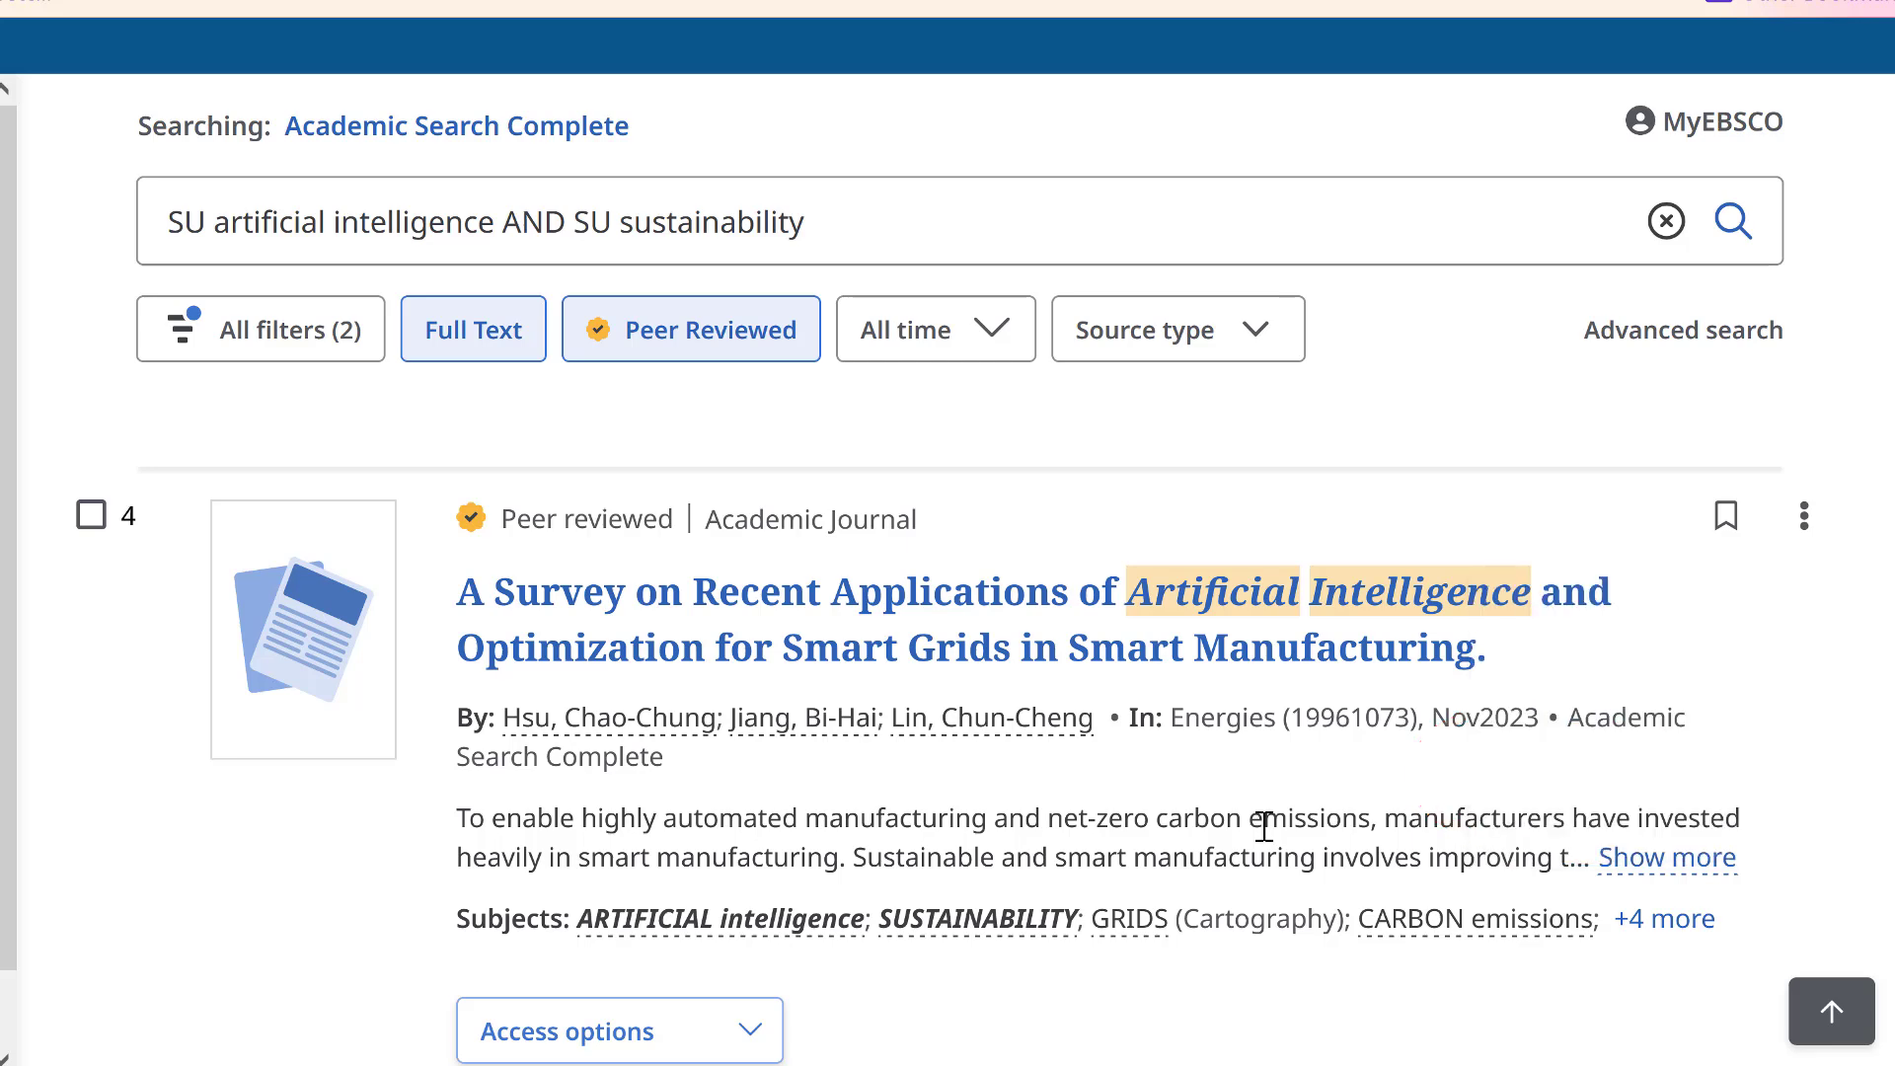